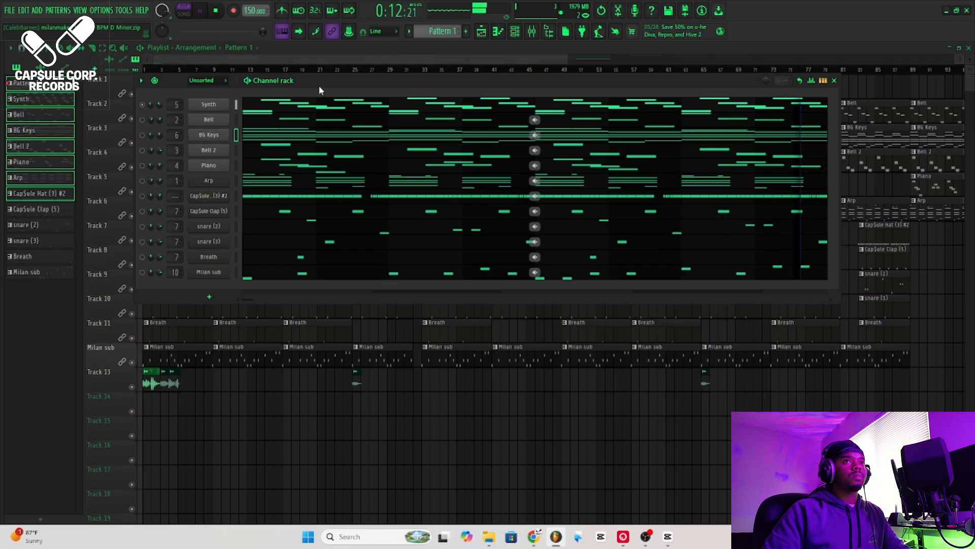
Stop playback, unmute the Bell channel and play the pattern to hear Bell together with Synth
key("space")
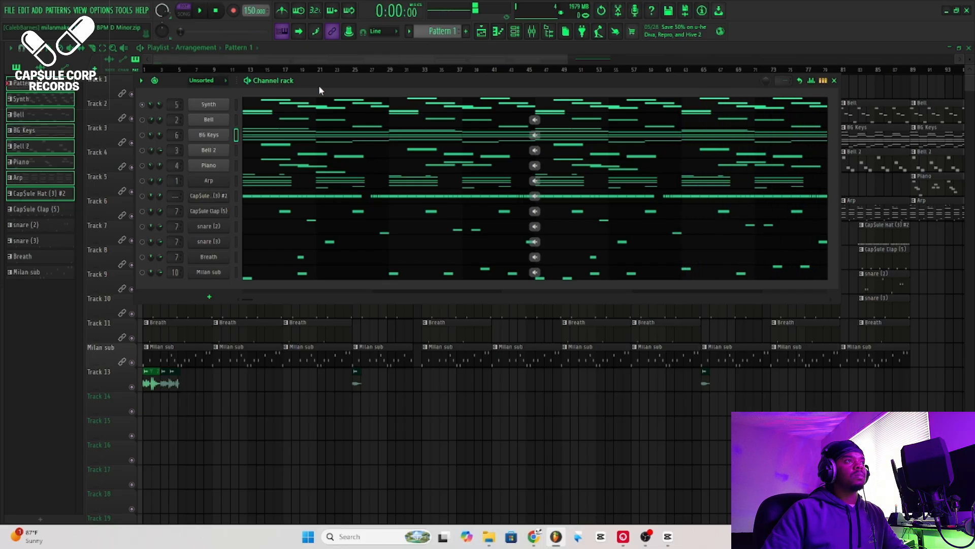
left_click(142, 120)
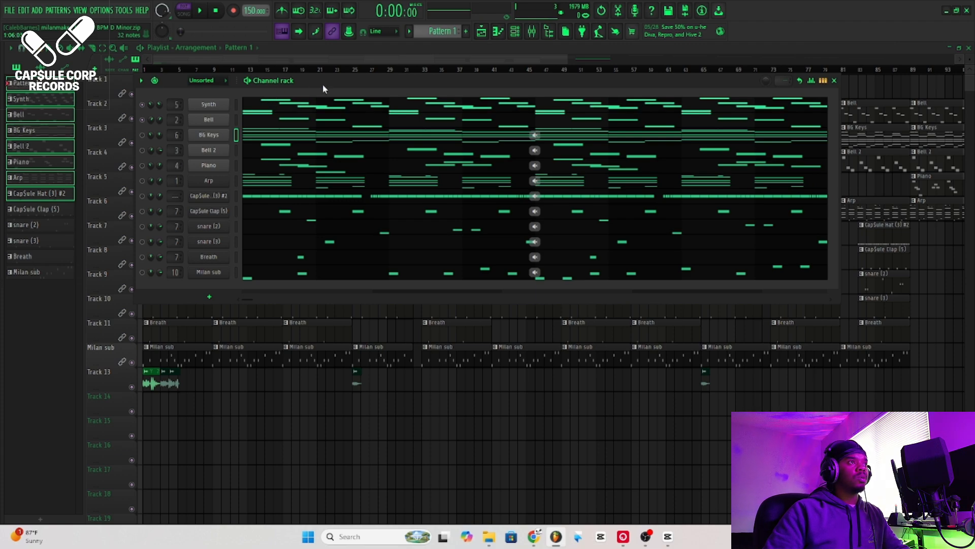
key("space")
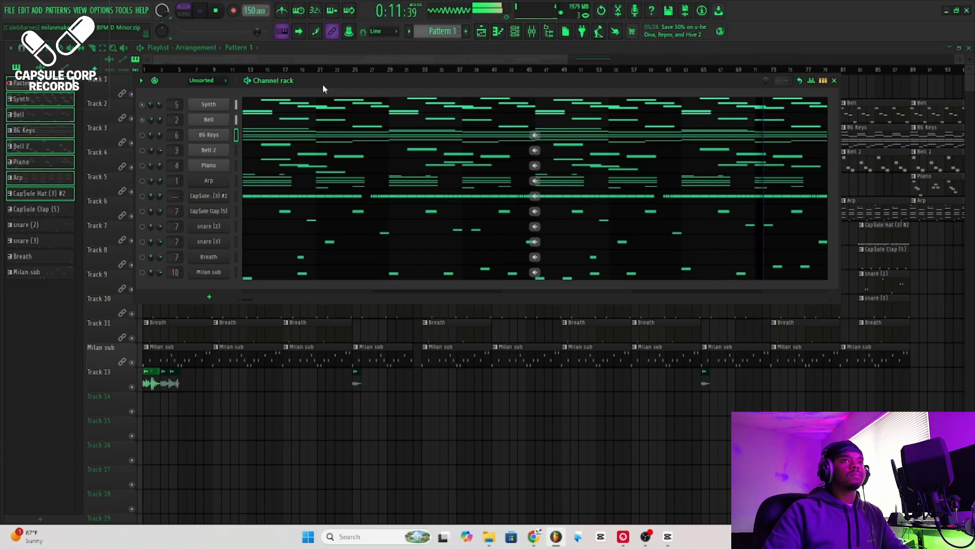
key("space")
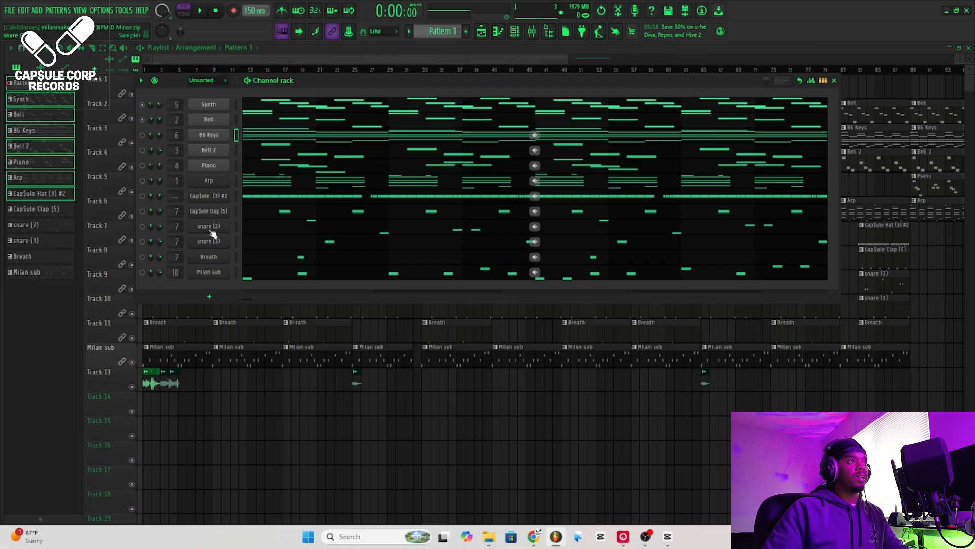
Unmute the BG Keys channel and the Bell 2 channel one after the other, auditioning the pattern after each
left_click(147, 135)
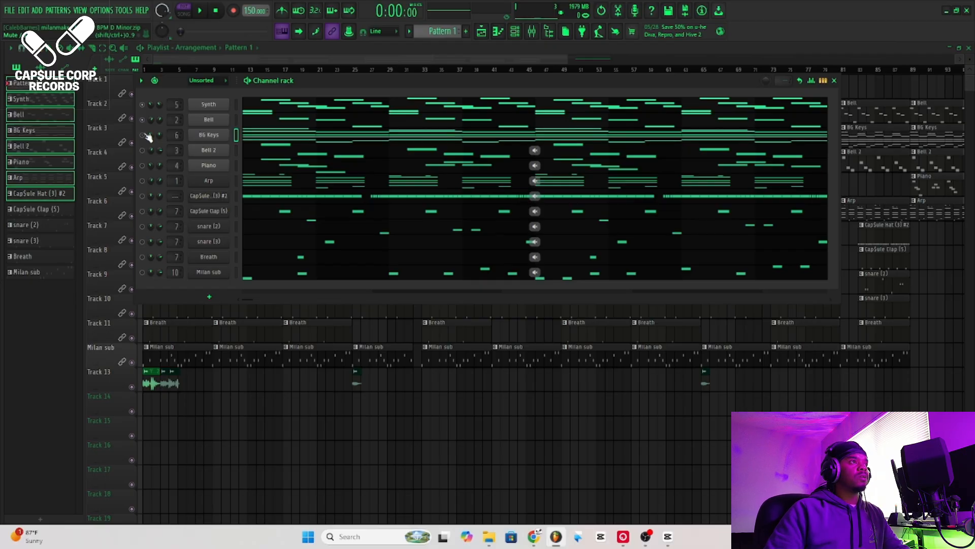
key("space")
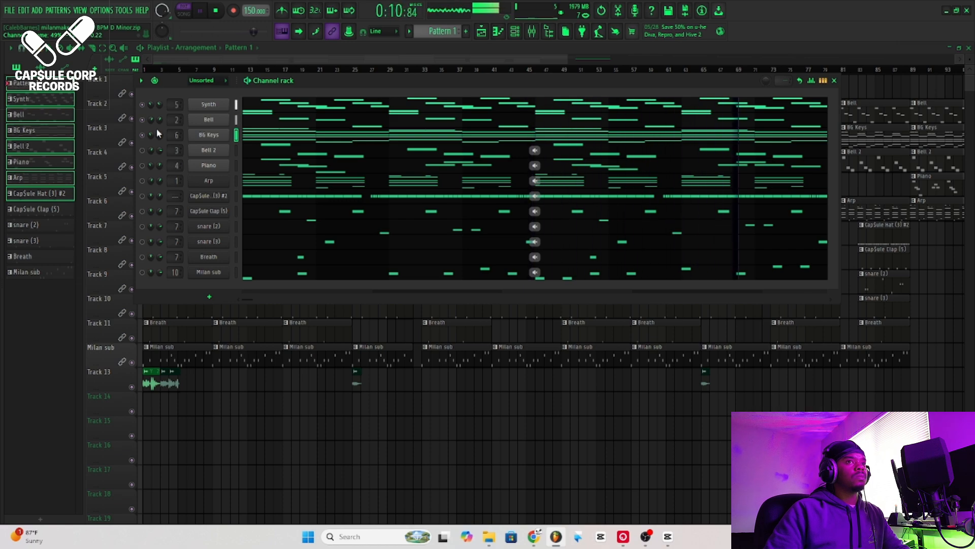
key("space")
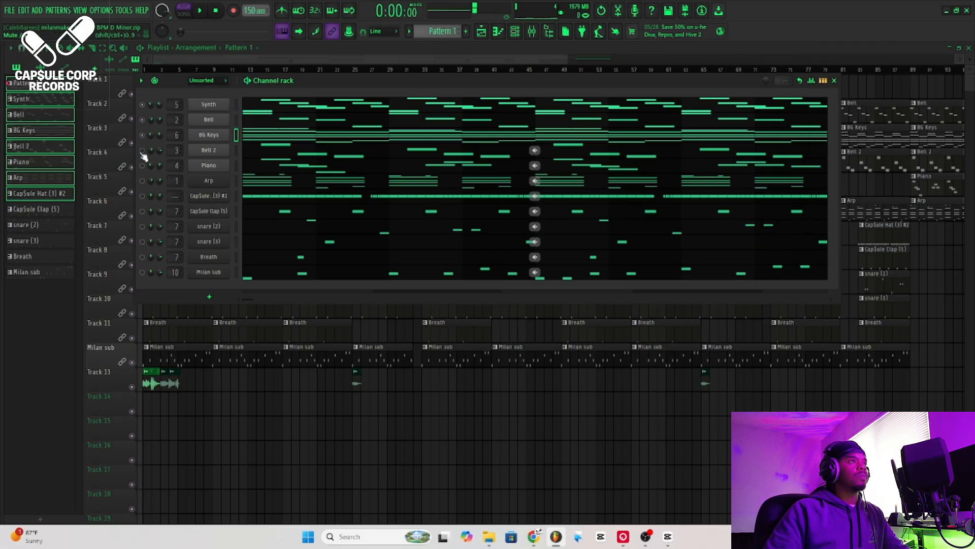
left_click(143, 151)
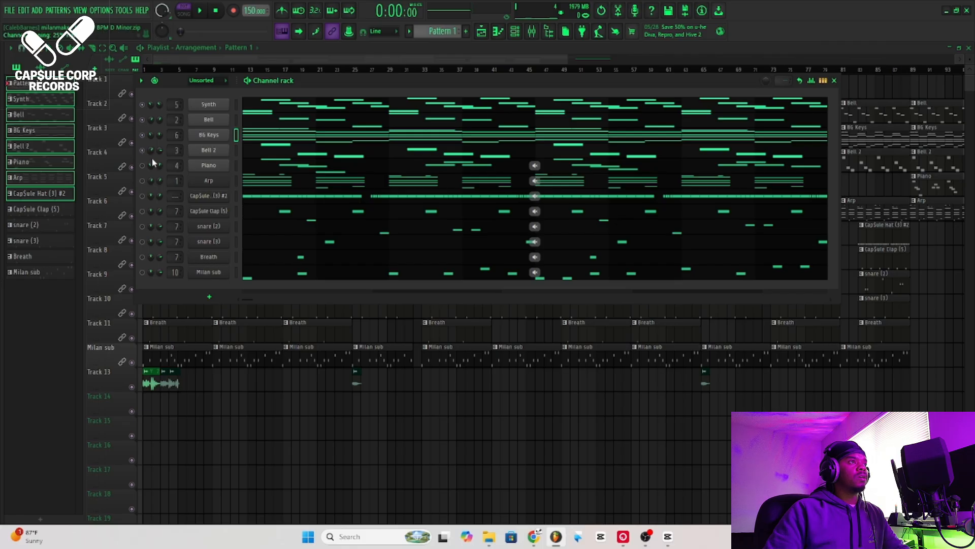
key("space")
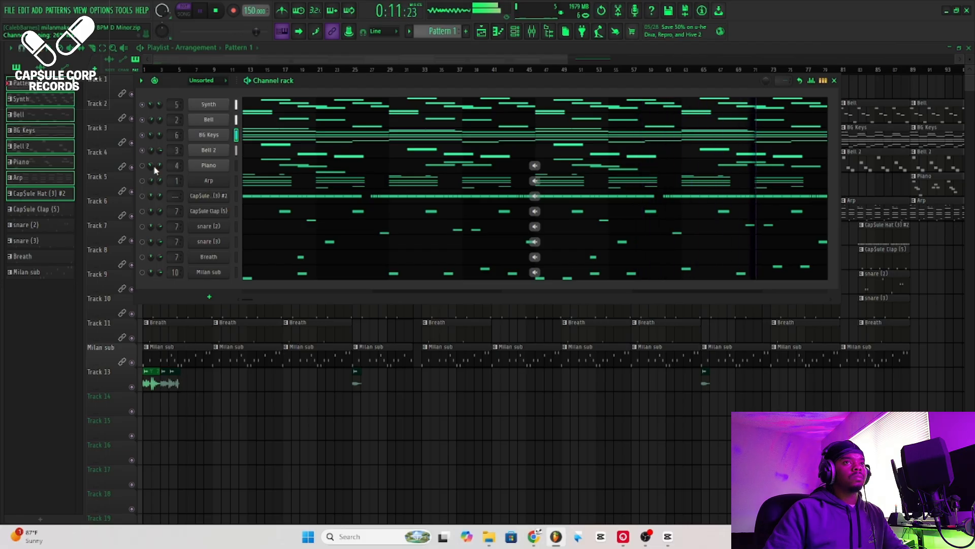
key("space")
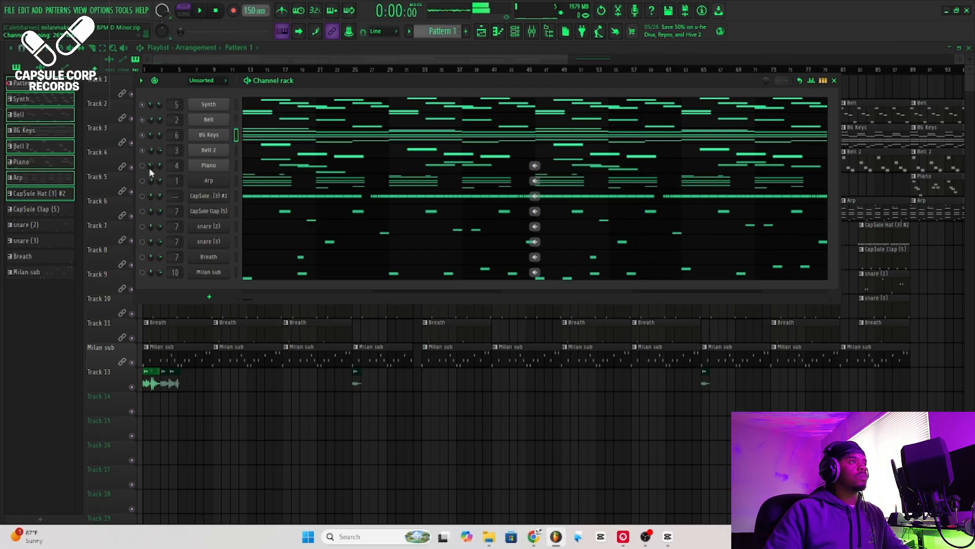
Add the Piano channel and the Arp channel to the audible layers in turn, playing the pattern after each
left_click(143, 166)
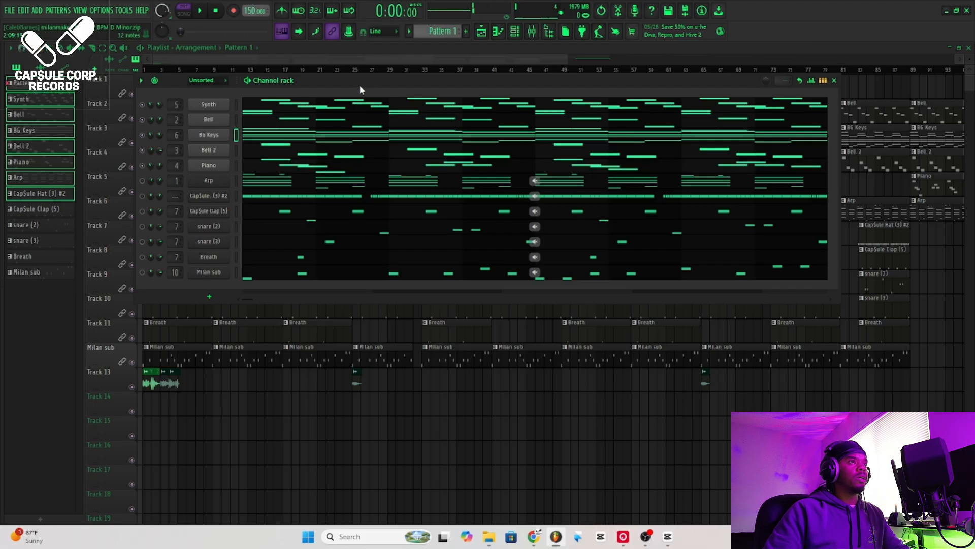
key("space")
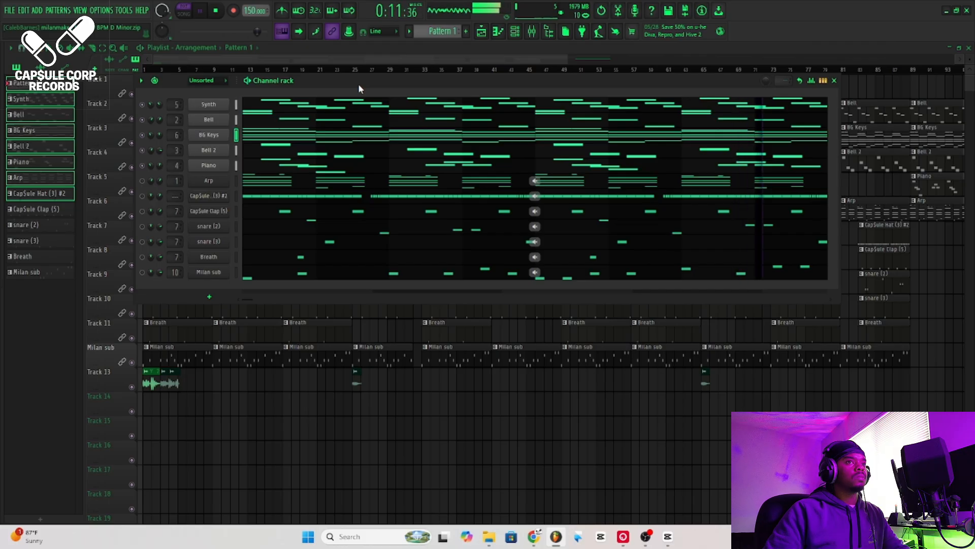
key("space")
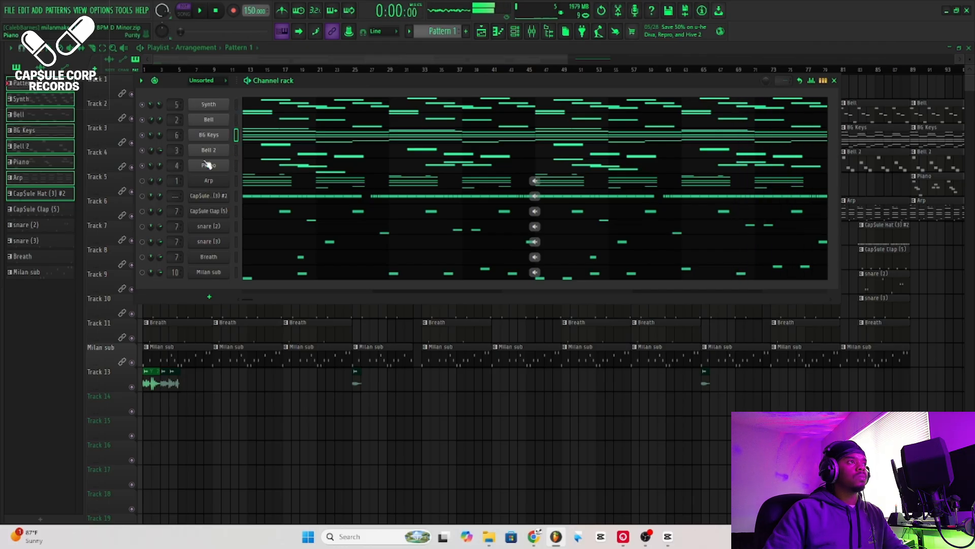
left_click(142, 181)
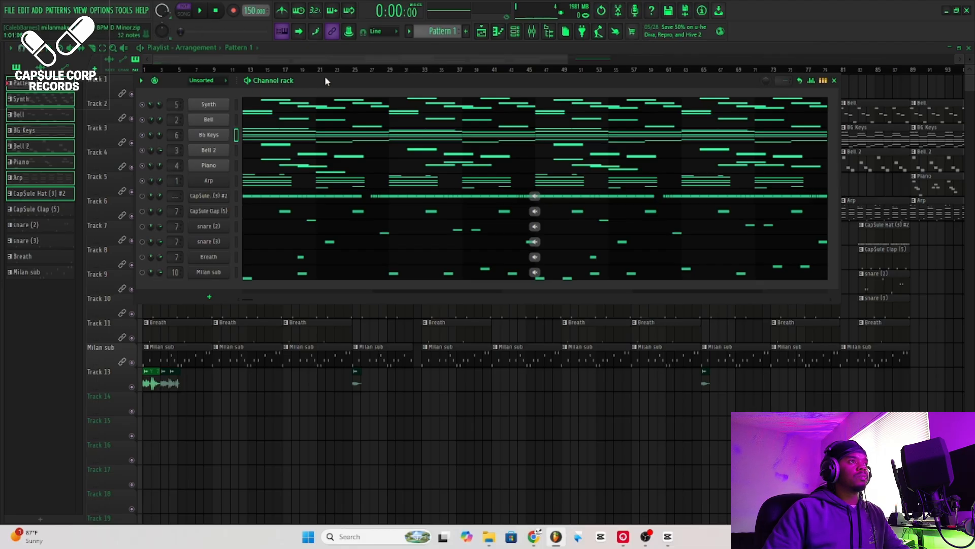
key("space")
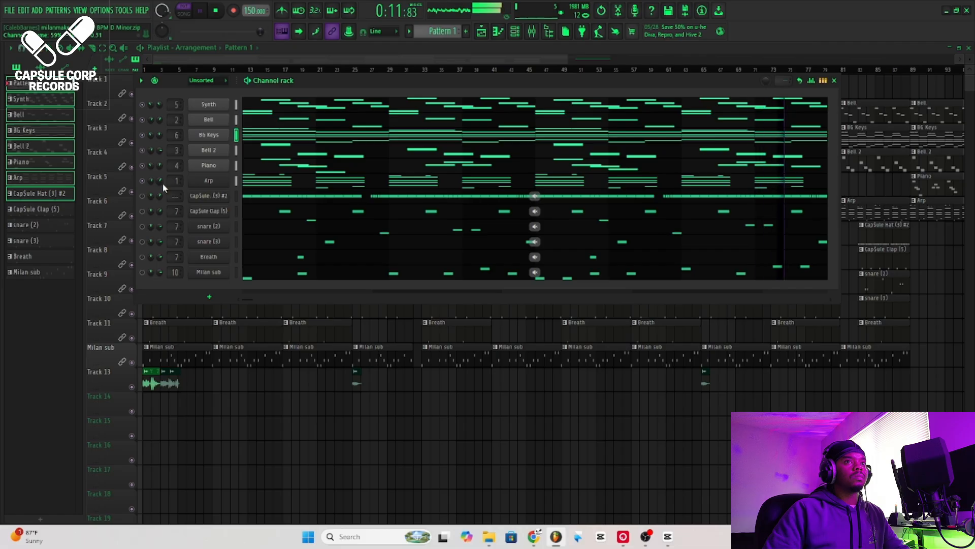
key("space")
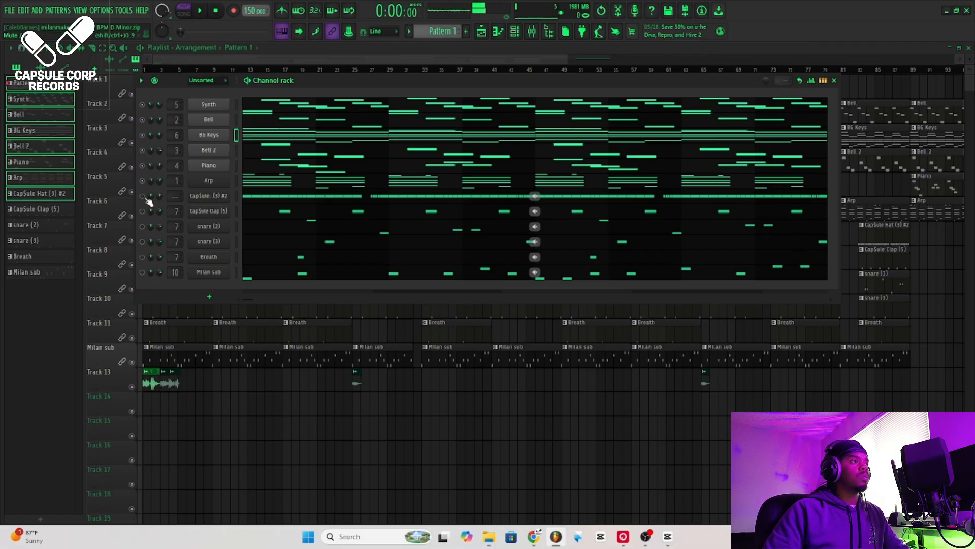
Isolate the drum and bass channels (CapSule Hat, CapSule Clap, both snares, Breath and Milan sub) and play them without the melodies
right_click(143, 197)
left_click(152, 204)
left_click(144, 211)
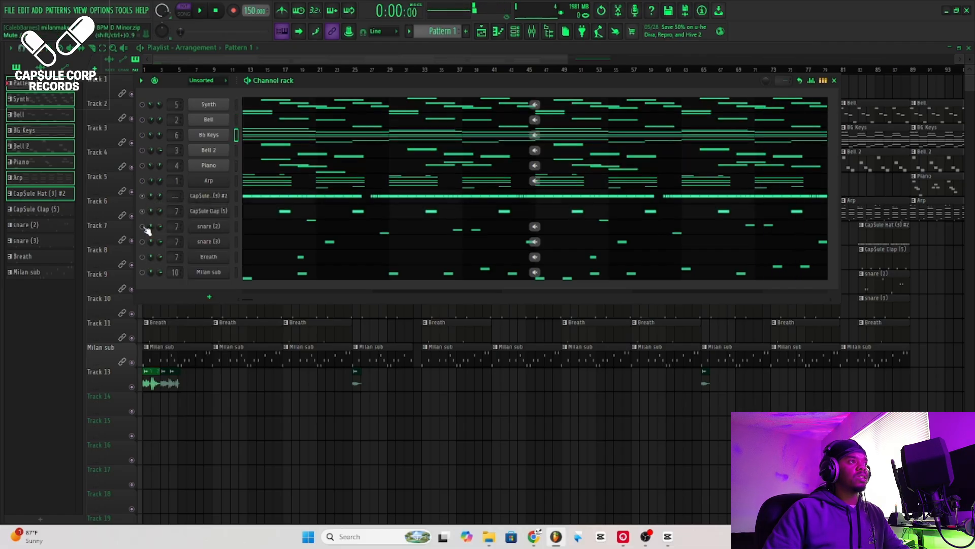
left_click(143, 242)
left_click(142, 257)
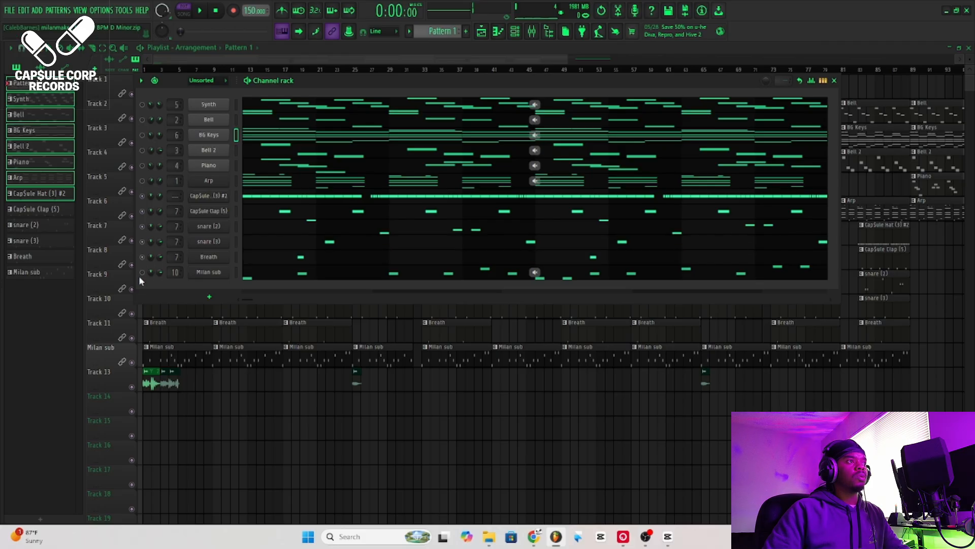
left_click(142, 272)
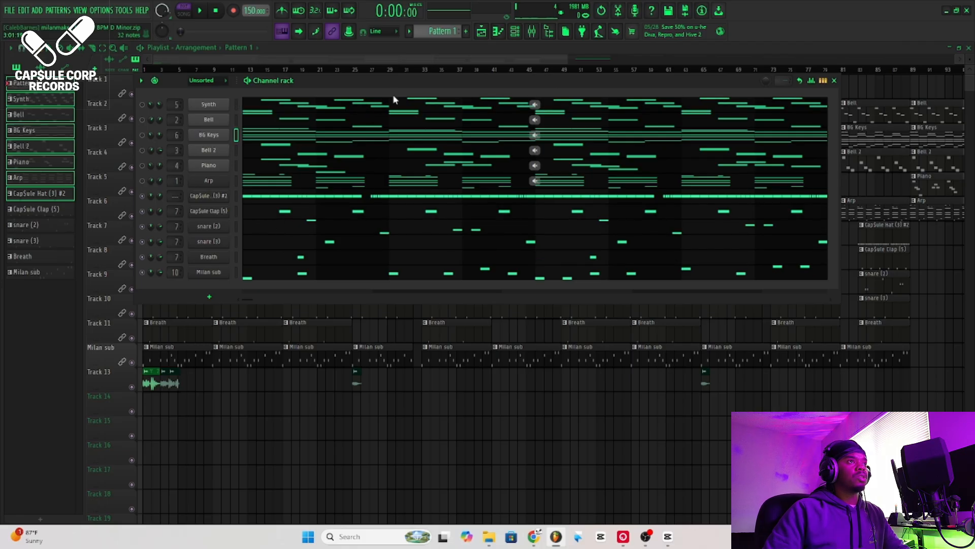
key("space")
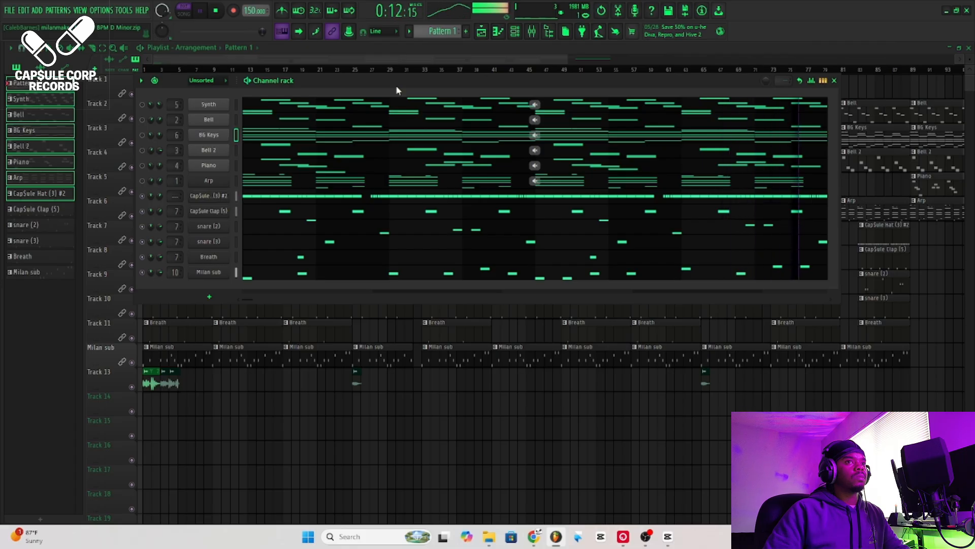
key("space")
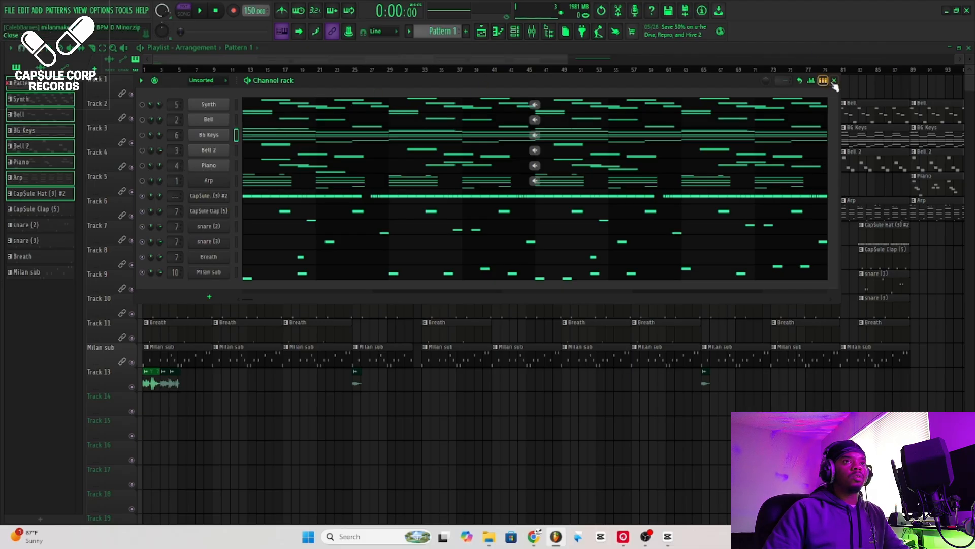
Unmute all six melodic channels: Arp, Piano, Bell 2, BG Keys, Bell and Synth
left_click(143, 181)
left_click(144, 166)
left_click(143, 150)
left_click(143, 135)
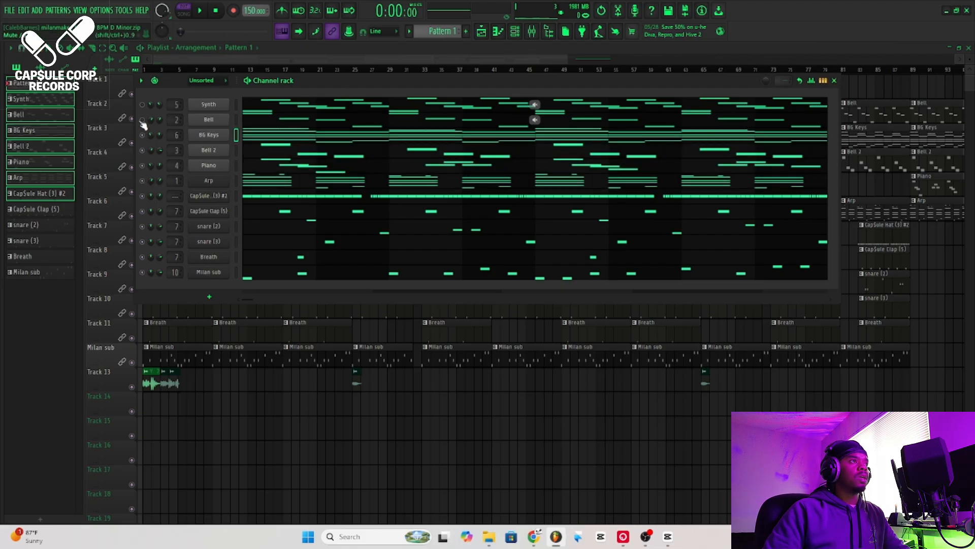
left_click(143, 119)
left_click(144, 105)
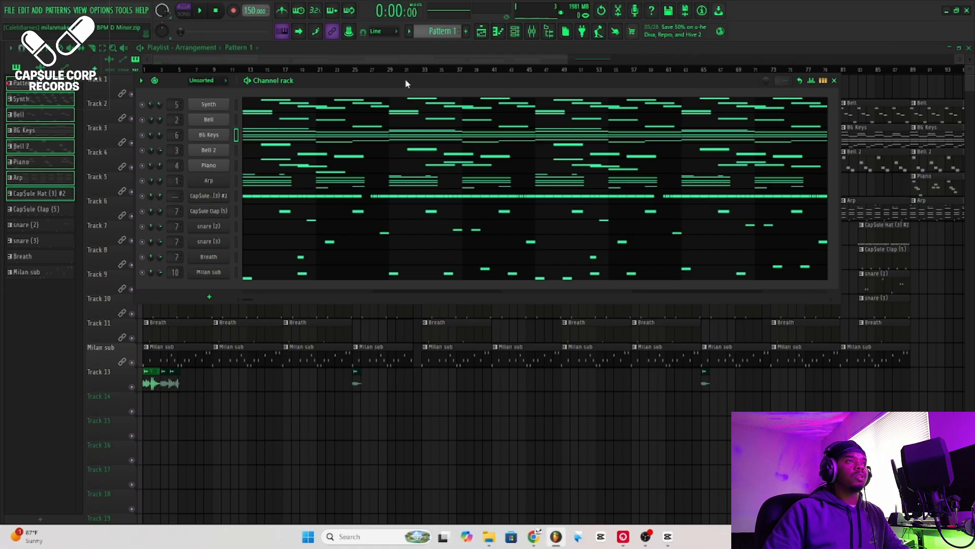
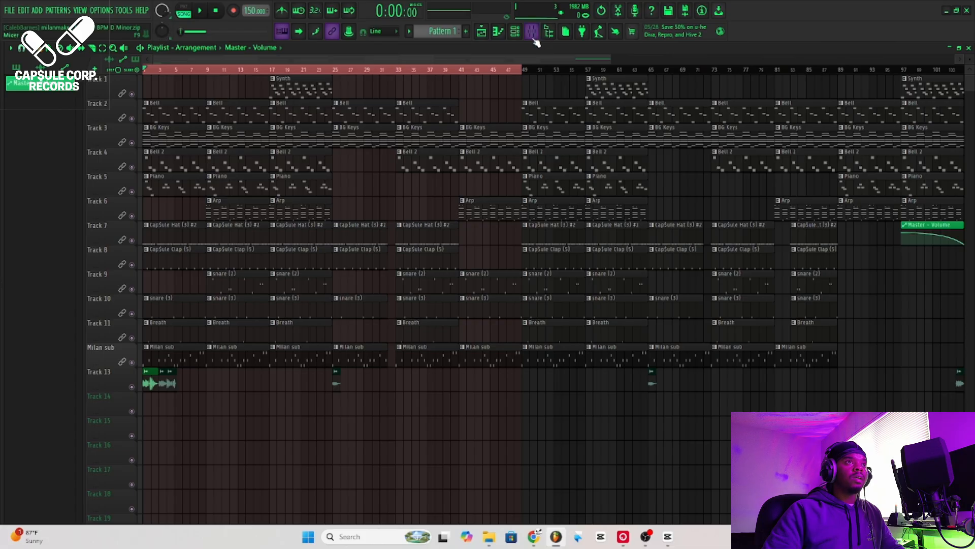
Clear the playlist's time selection and show the instrument channels of Pattern 1 in the channel rack
right_click(519, 73)
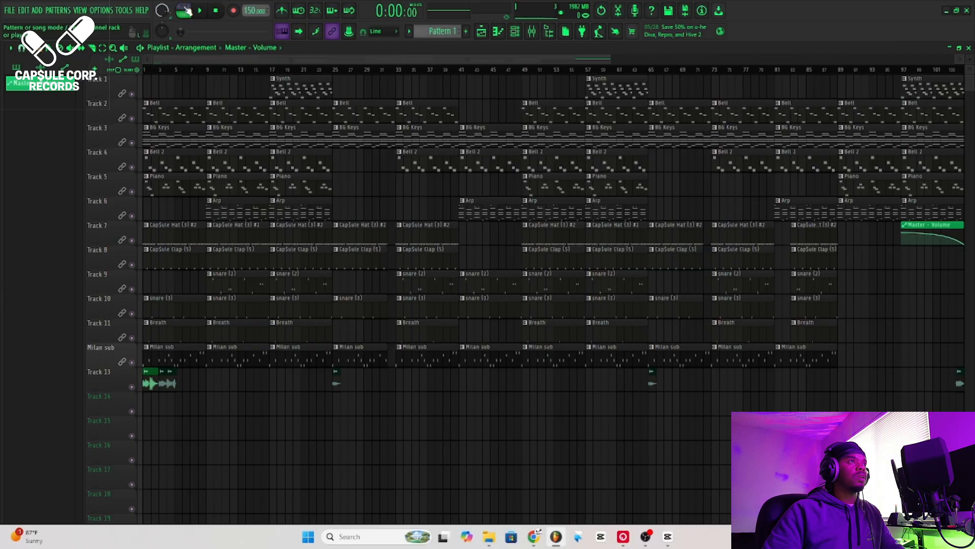
left_click(516, 35)
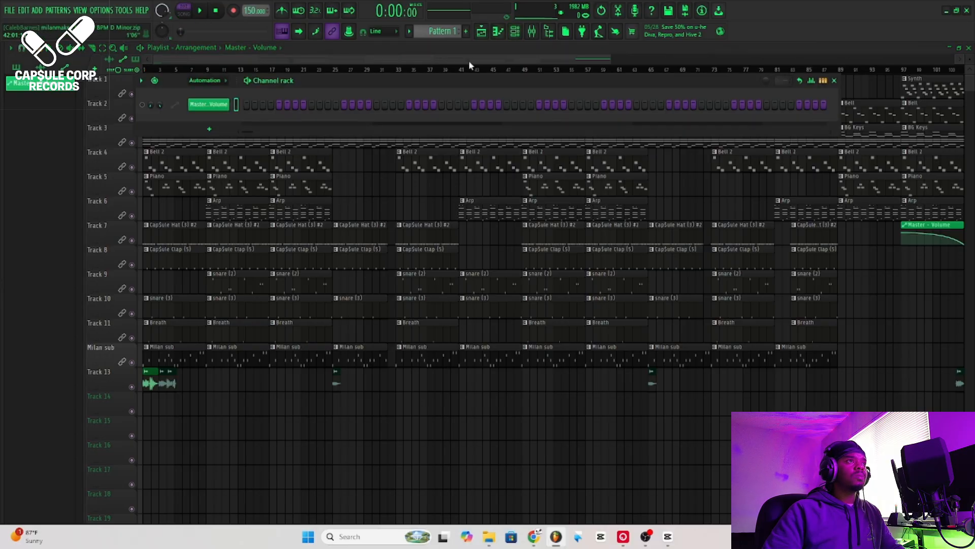
left_click(440, 32)
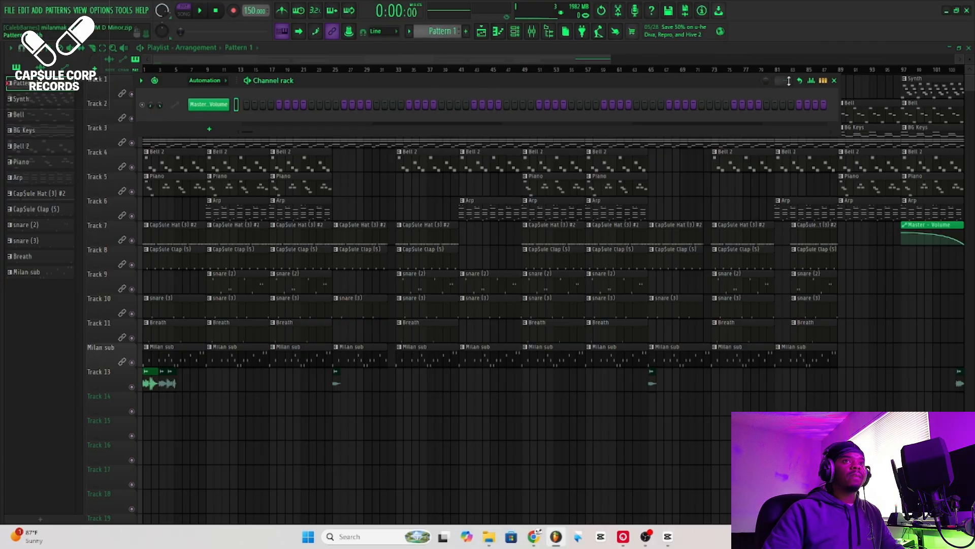
left_click(834, 81)
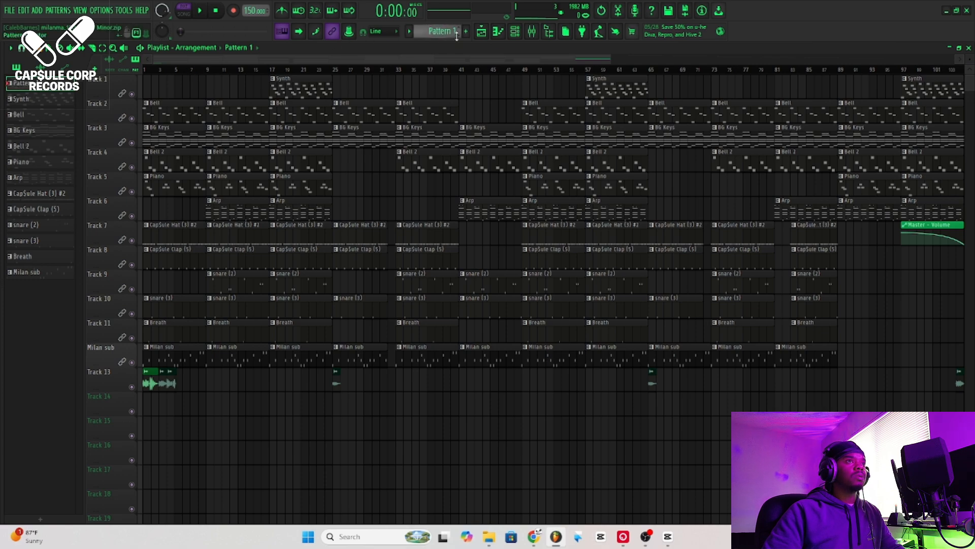
left_click(520, 37)
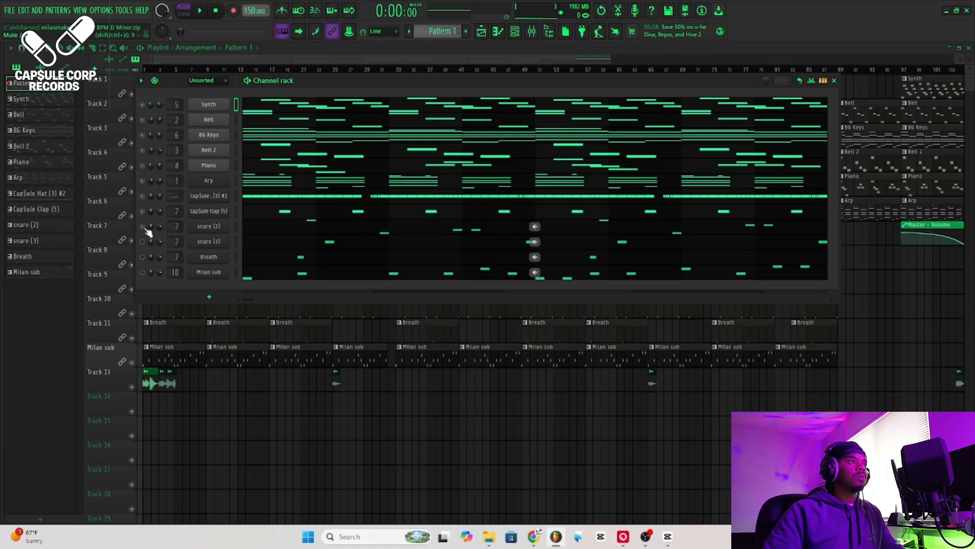
Mute every channel except Synth, shift the channel rack slightly and play the Synth melody alone
left_click(144, 197)
left_click(143, 181)
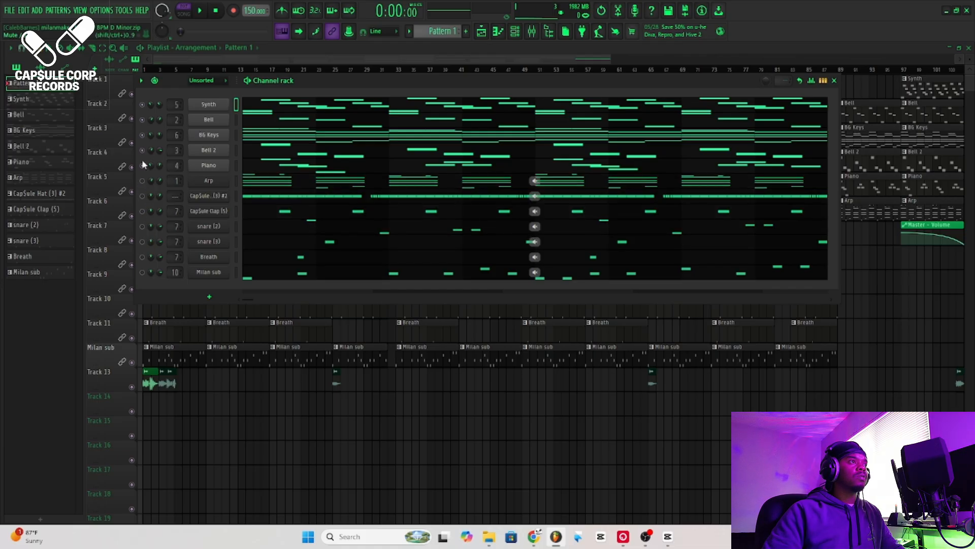
left_click(144, 135)
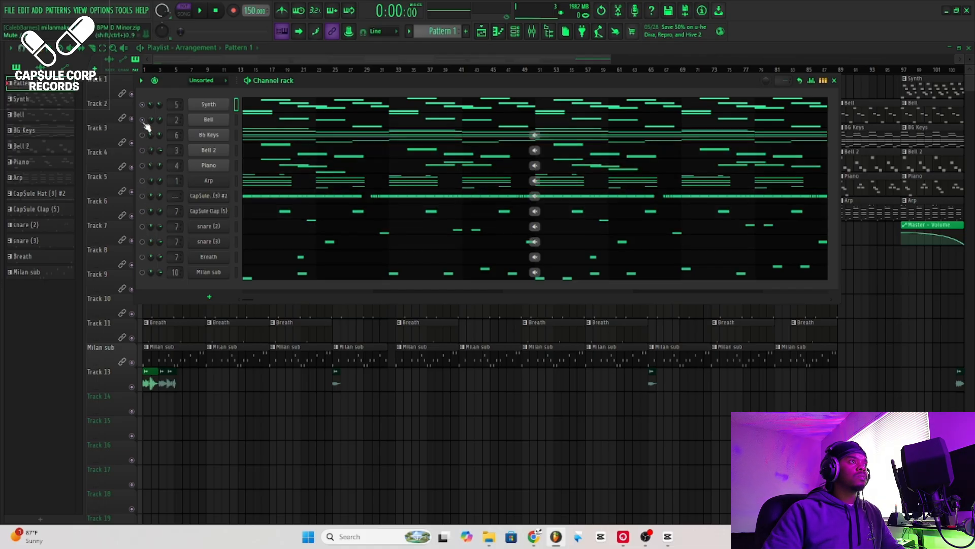
left_click_drag(387, 83, 410, 88)
key("space")
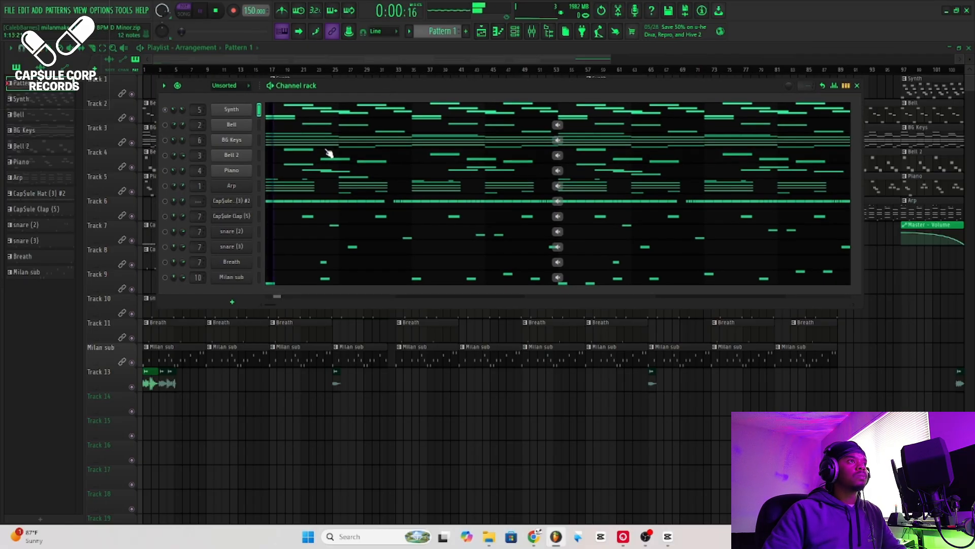
Examine the Synth channel's Purity preset and its full melody in the piano roll during playback
left_click(246, 111)
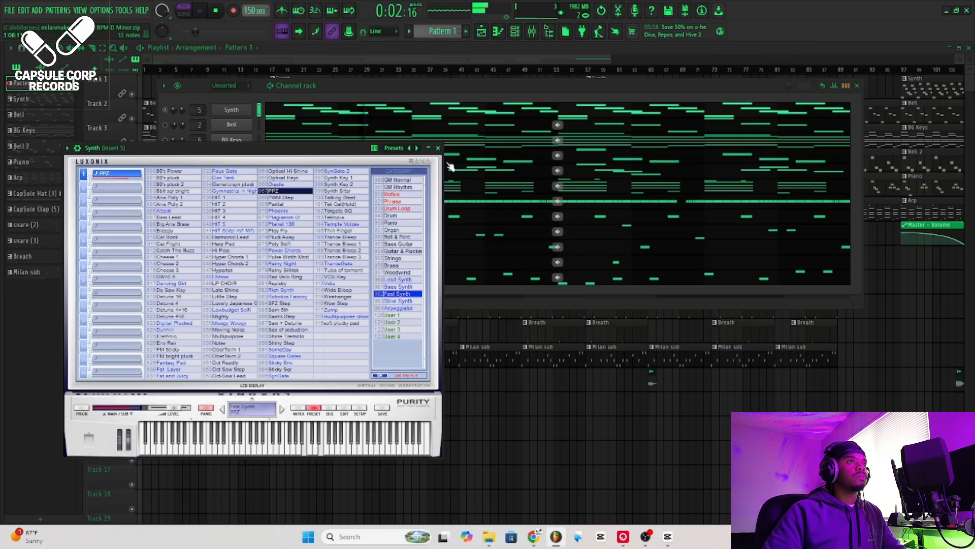
left_click(438, 148)
left_click(392, 114)
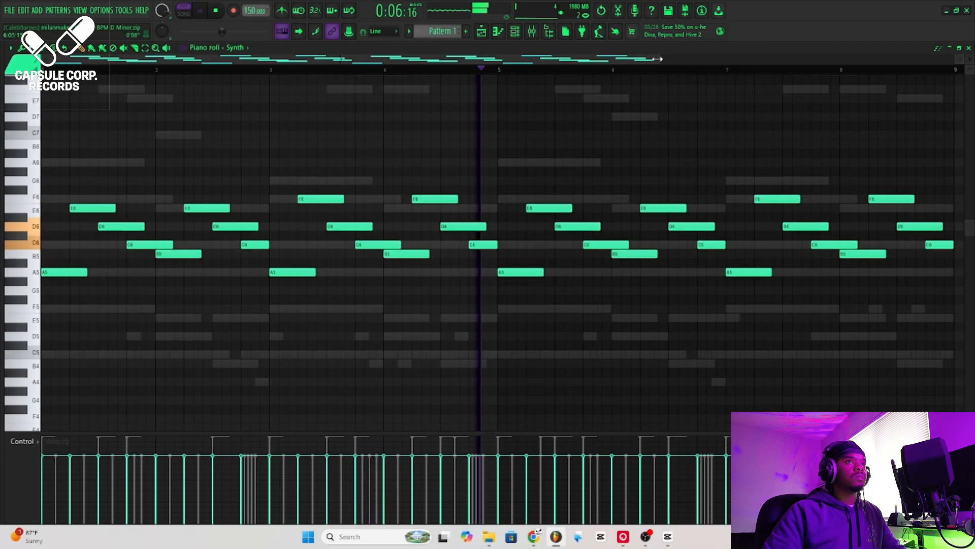
left_click_drag(650, 61, 941, 66)
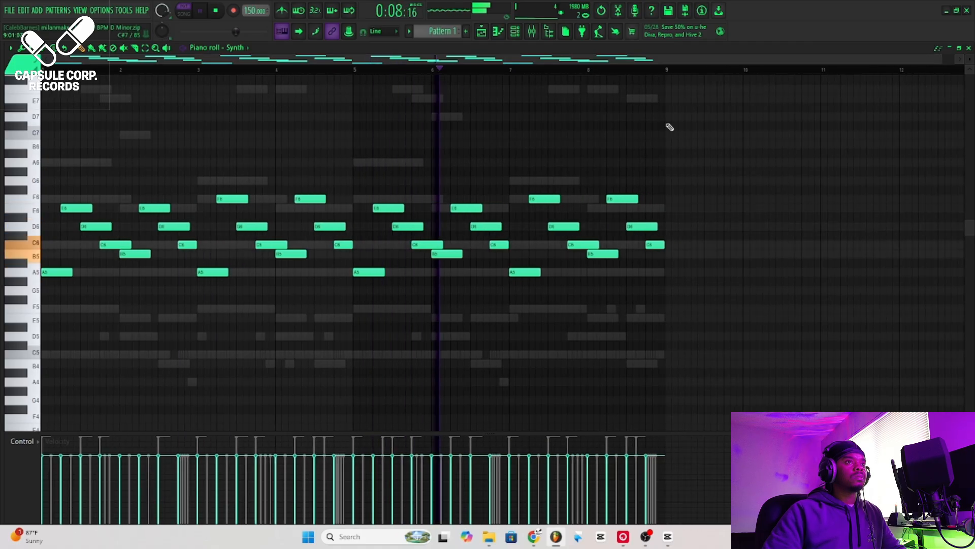
Unmute the Bell channel and examine its Omnisphere patch and its notes in the piano roll during playback
left_click(969, 48)
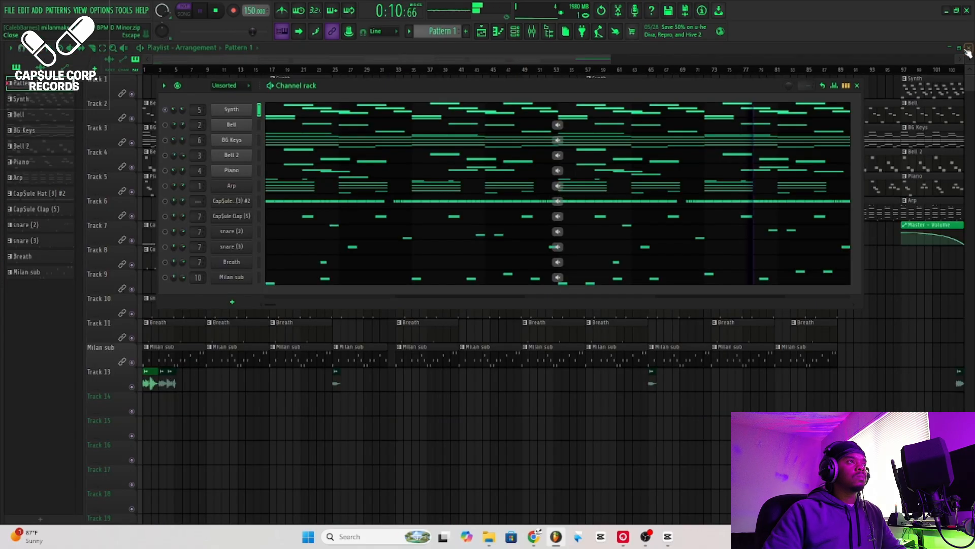
left_click(165, 125)
left_click(243, 128)
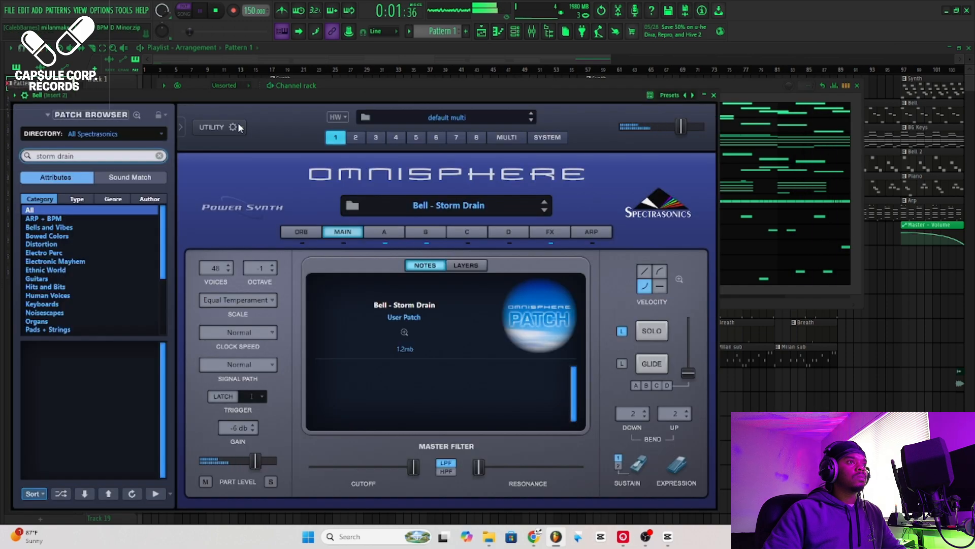
left_click(714, 97)
left_click(264, 109)
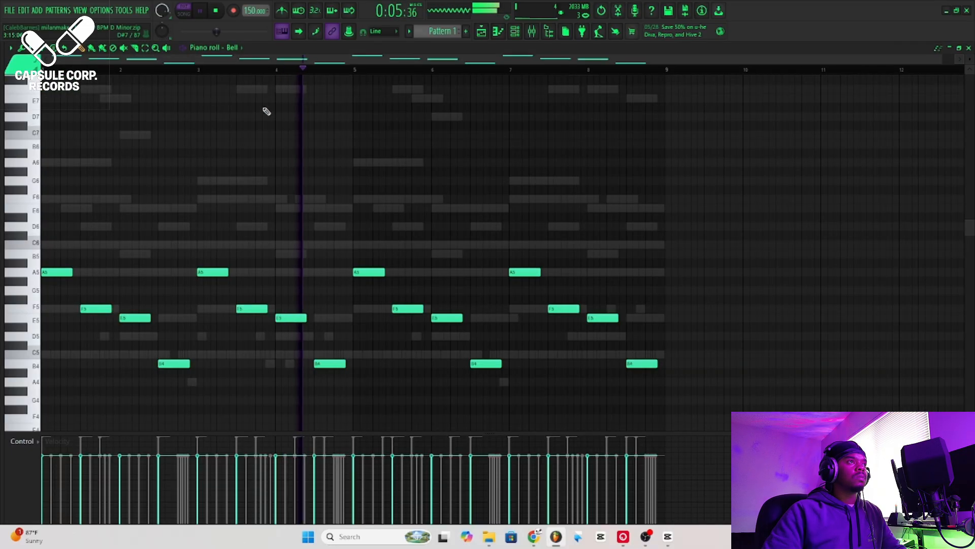
scroll(627, 175, "down", 1)
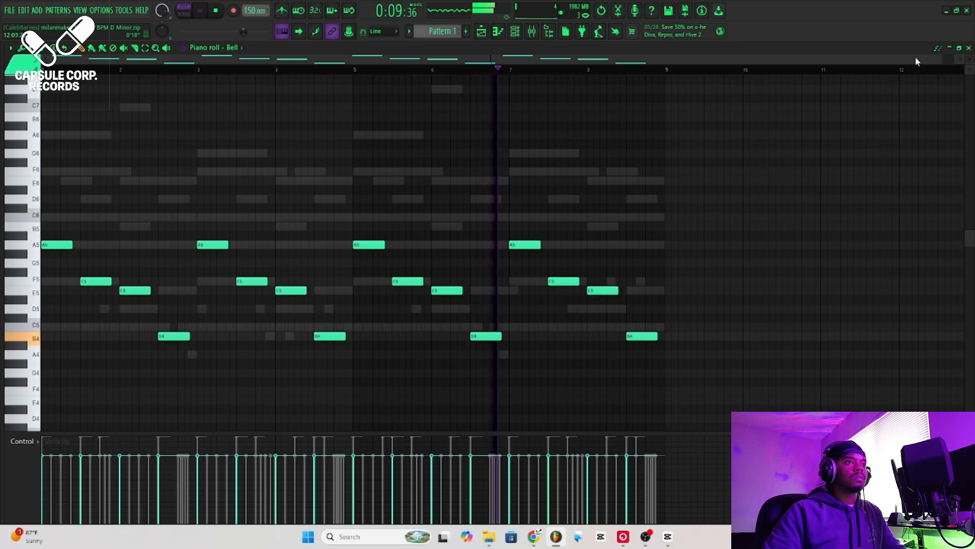
left_click(968, 48)
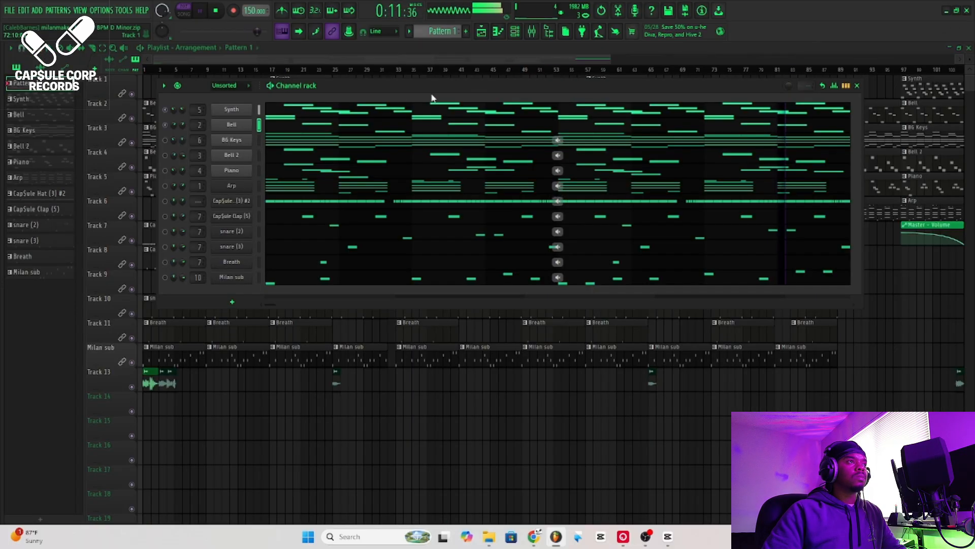
Unmute the BG Keys channel and examine its Omnisphere patch and chord notes in the piano roll
left_click(166, 141)
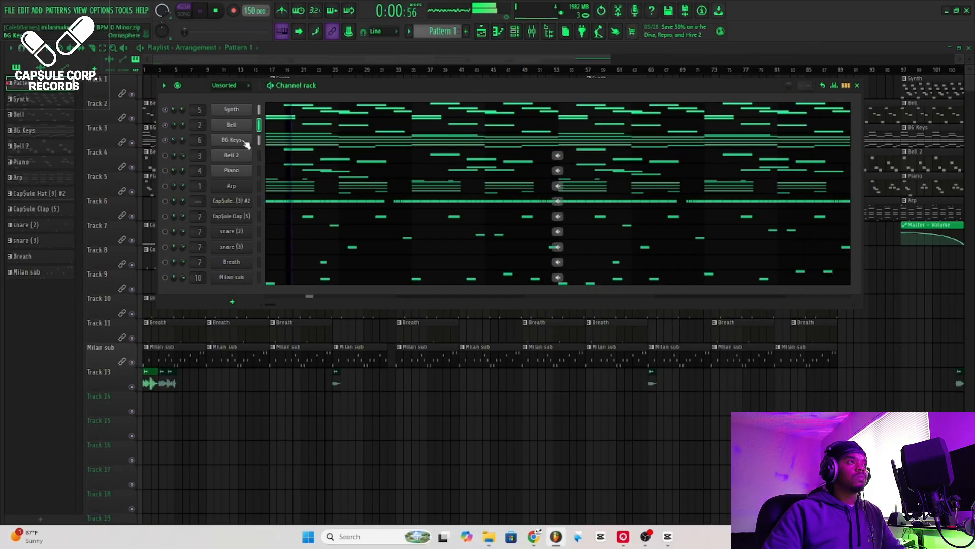
left_click(244, 142)
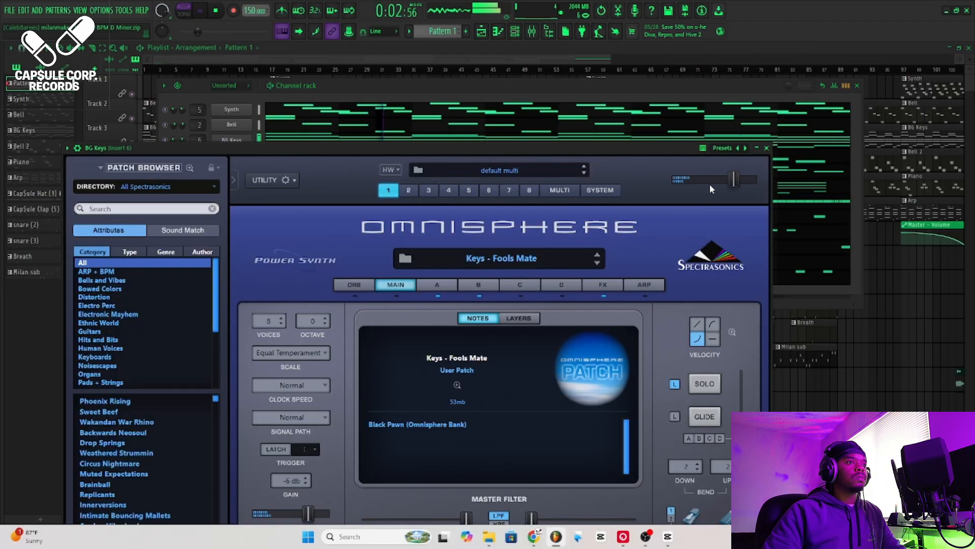
left_click(767, 148)
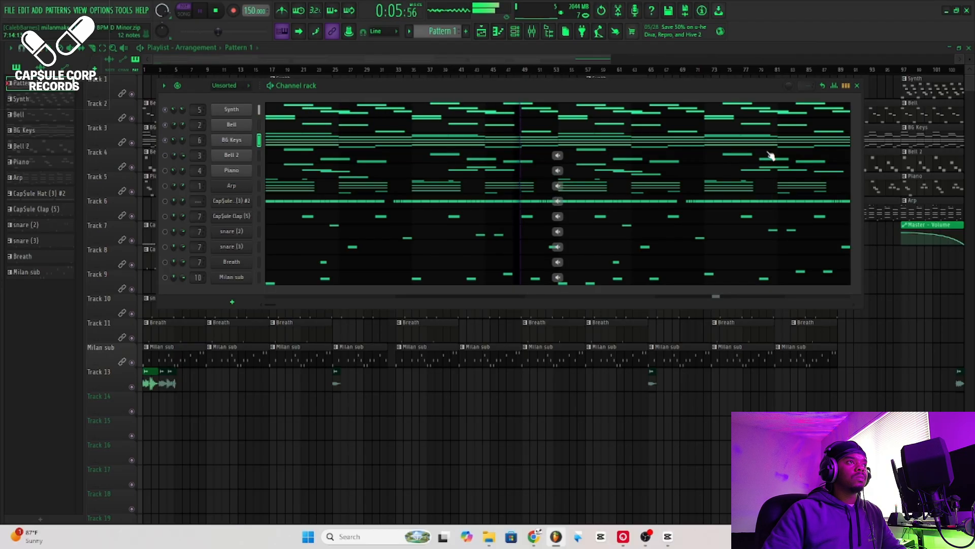
left_click(349, 142)
scroll(666, 146, "up", 2)
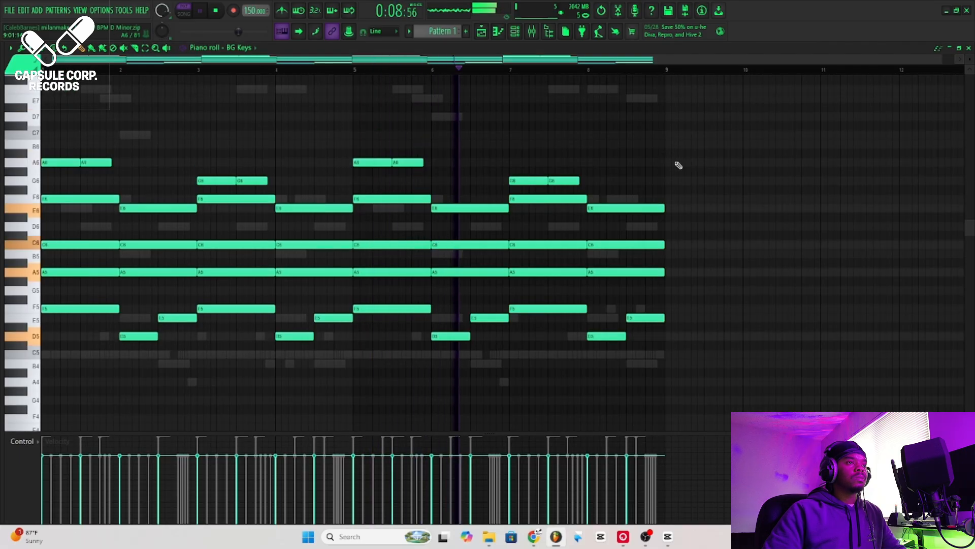
left_click(968, 47)
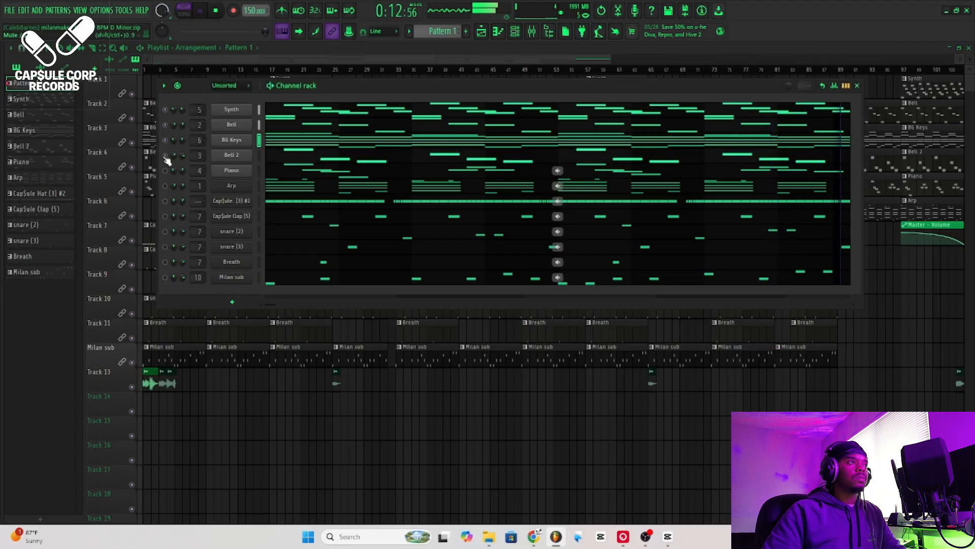
Bring in the Bell 2 channel and show its Omnisphere patch and its melody in the piano roll
left_click(242, 157)
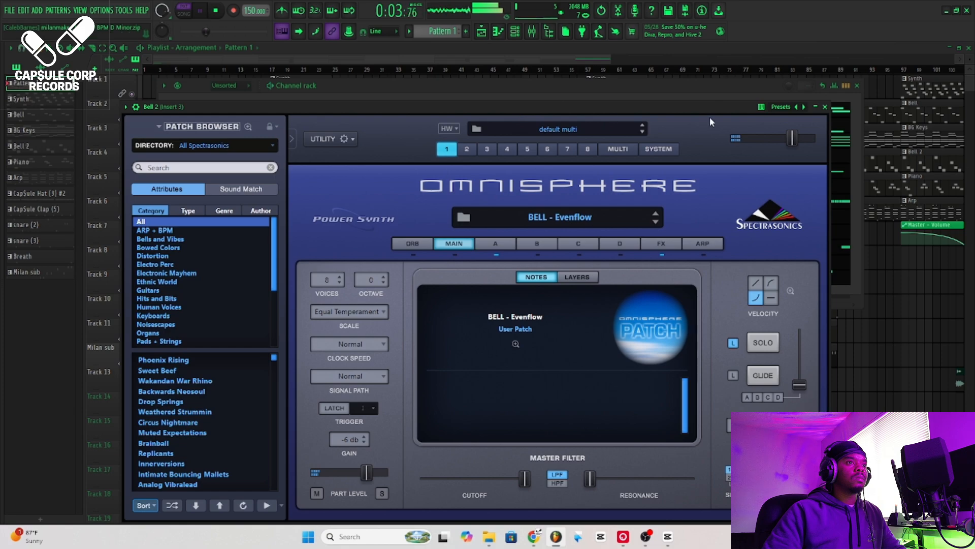
left_click(827, 108)
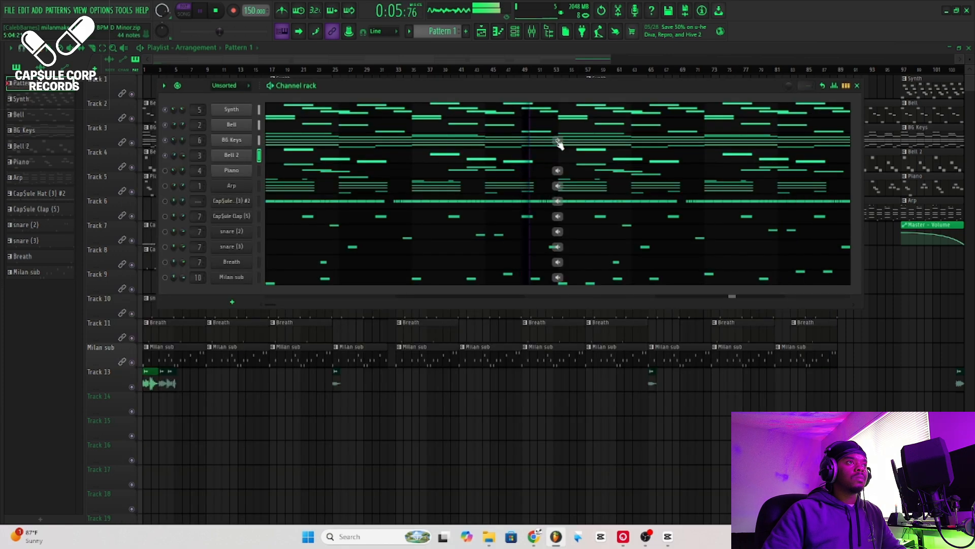
left_click(356, 162)
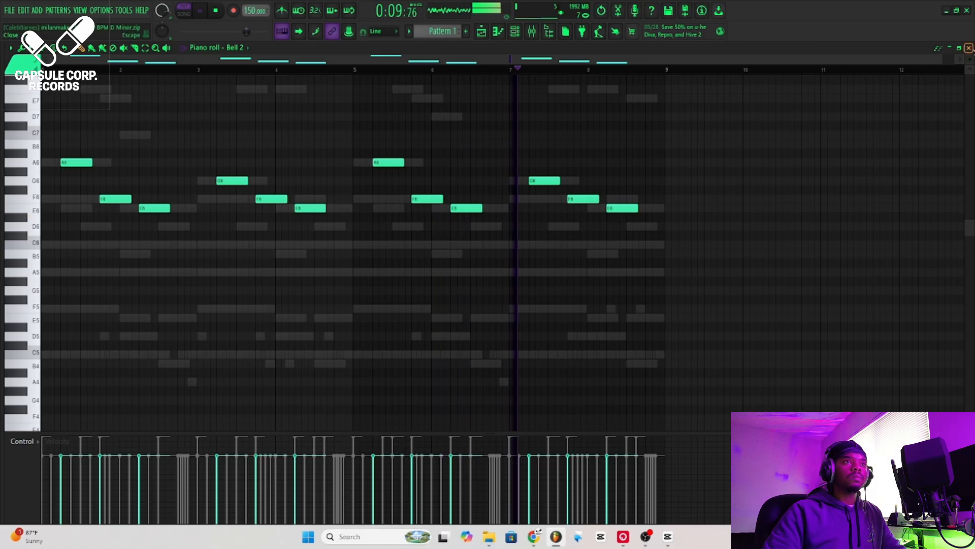
left_click(969, 48)
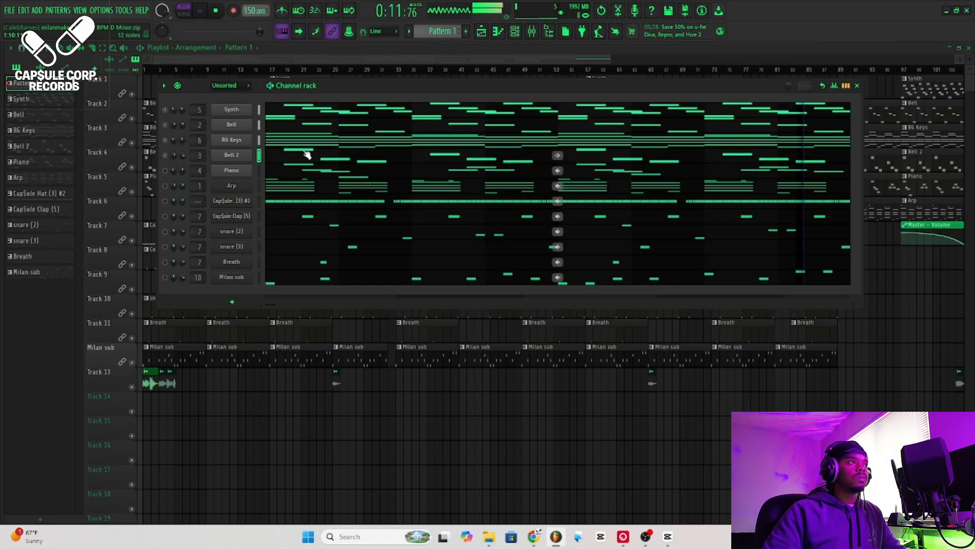
Add the Piano channel to the playback and show its Purity preset and its piano roll notes
left_click(233, 173)
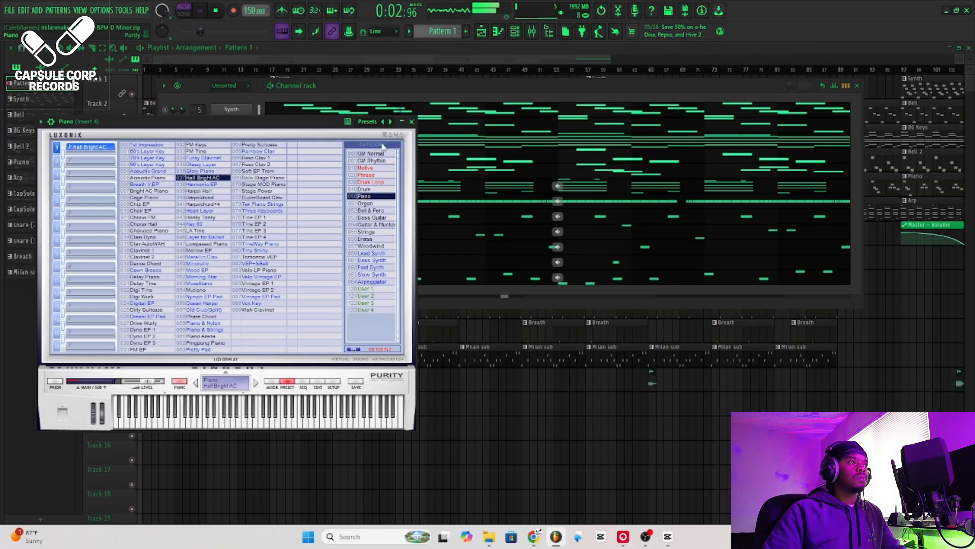
left_click(412, 122)
left_click(312, 174)
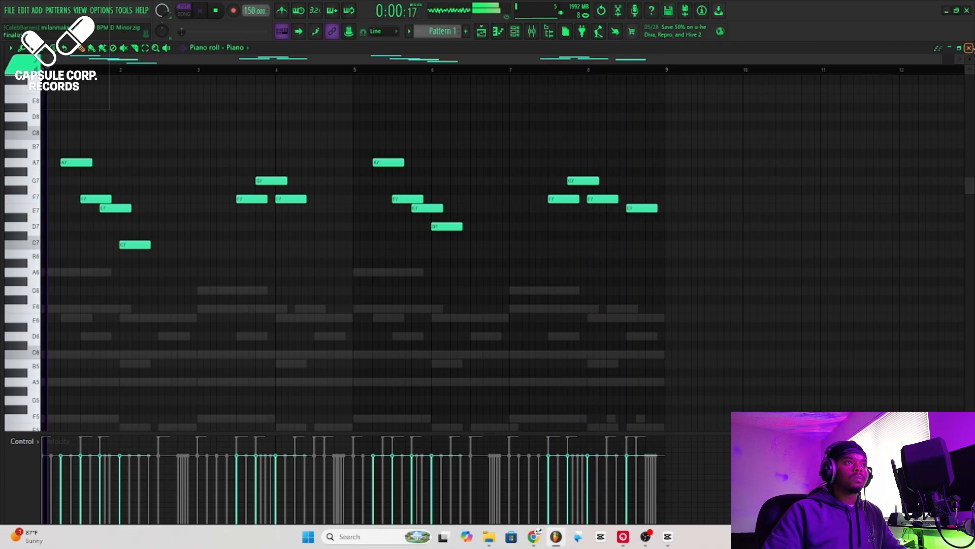
left_click(969, 48)
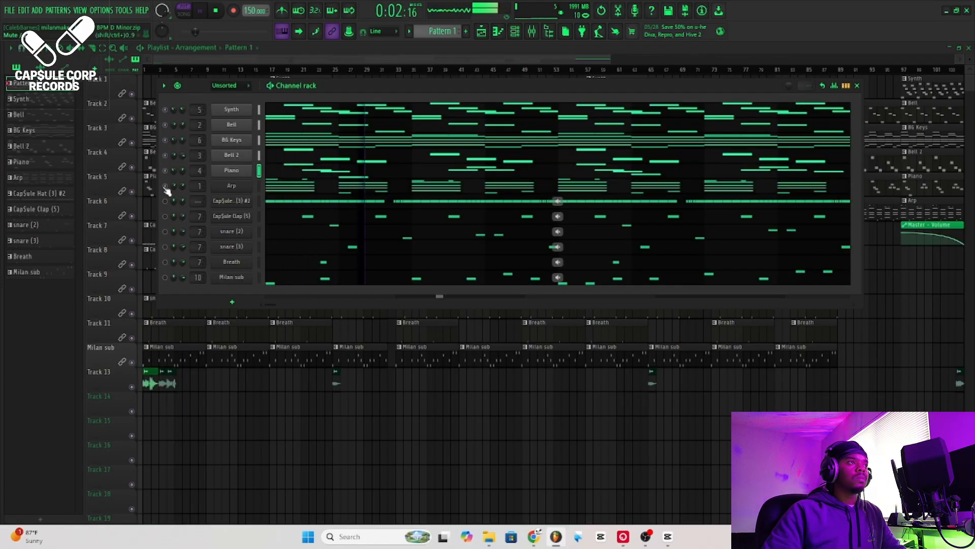
Bring in the Arp channel and examine its Purity arpeggiator preset and its chords in the piano roll
left_click(239, 186)
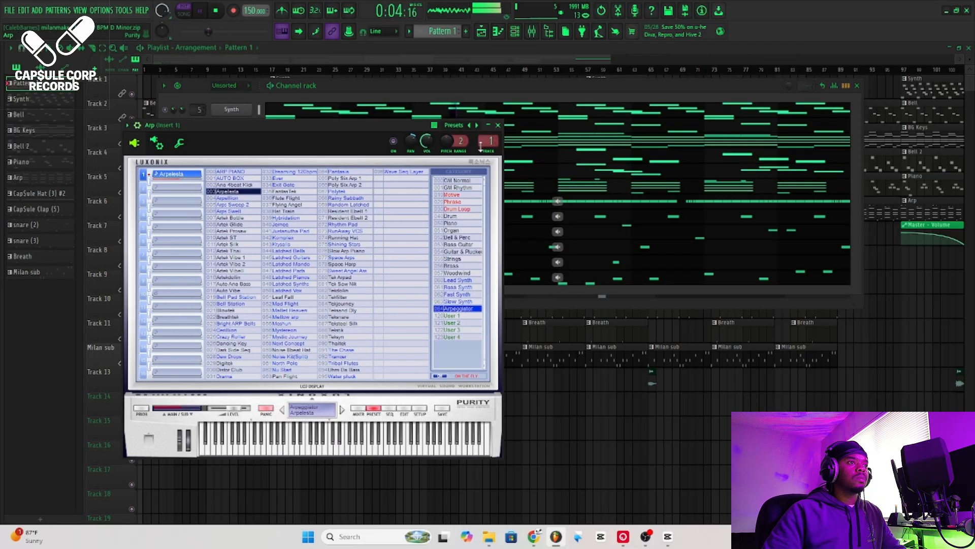
left_click(499, 127)
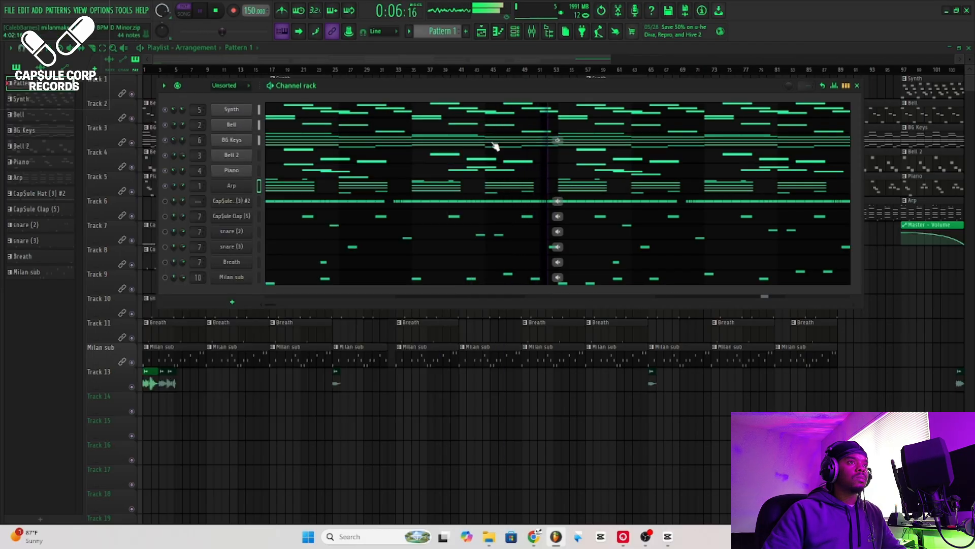
left_click(461, 189)
scroll(459, 191, "down", 3)
scroll(462, 194, "down", 2)
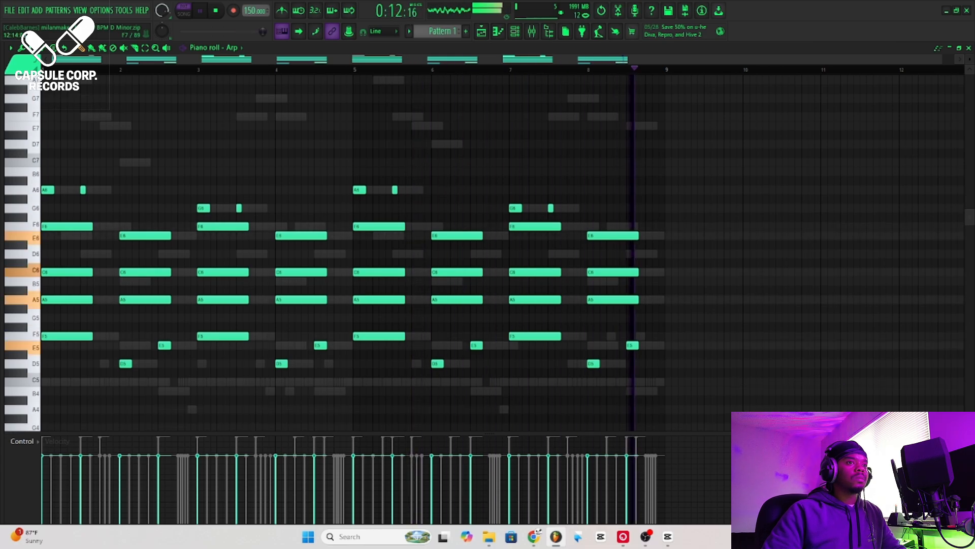
left_click(968, 49)
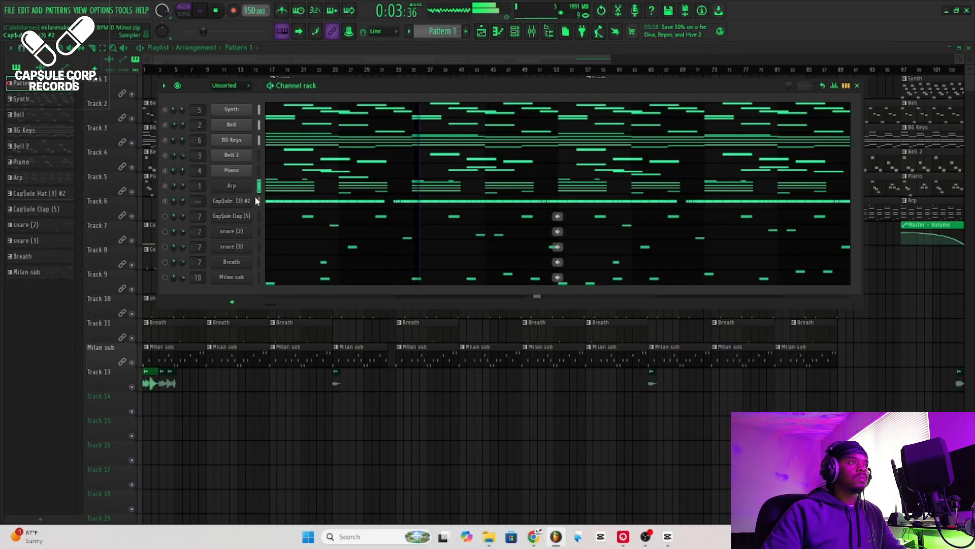
Add the CapSule Hat (3) #2 and CapSule Clap (5) channels to the playback and show each one's piano roll pattern
left_click(279, 201)
scroll(473, 200, "down", 3)
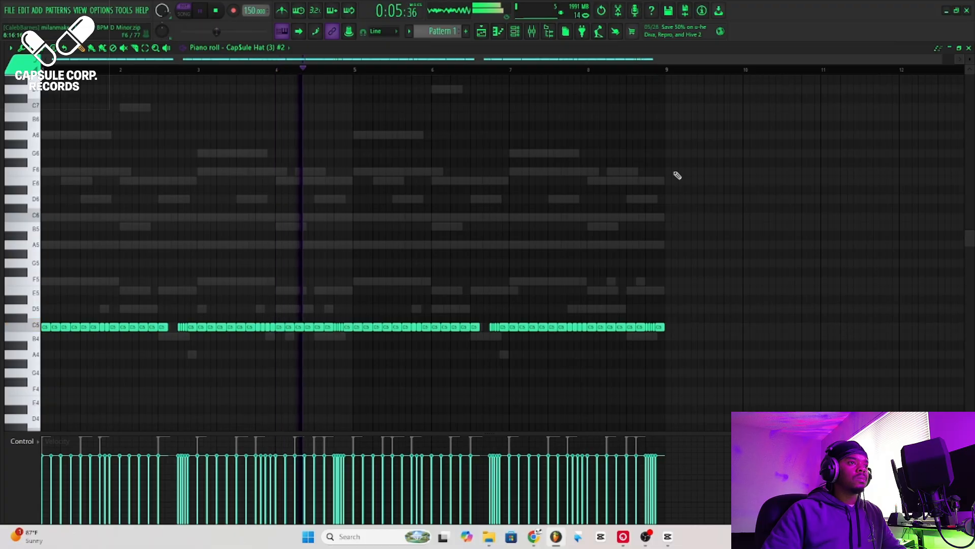
left_click(969, 48)
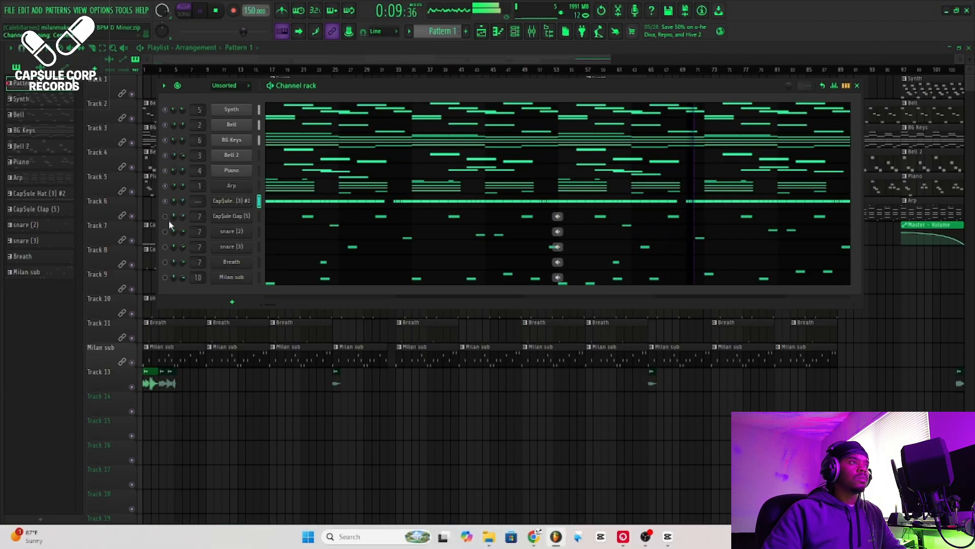
left_click(311, 216)
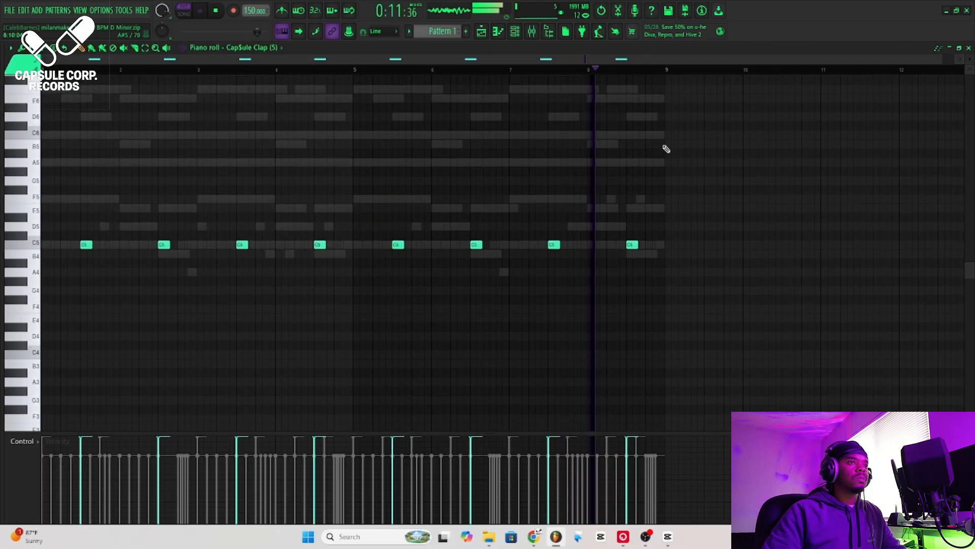
key("Escape")
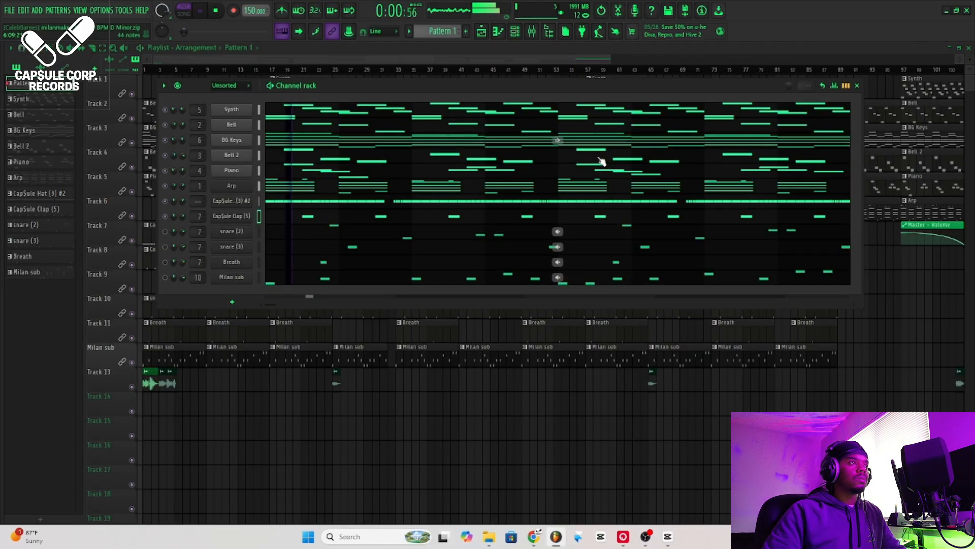
Unmute the snare (2) channel and show its hits in the piano roll
left_click(165, 232)
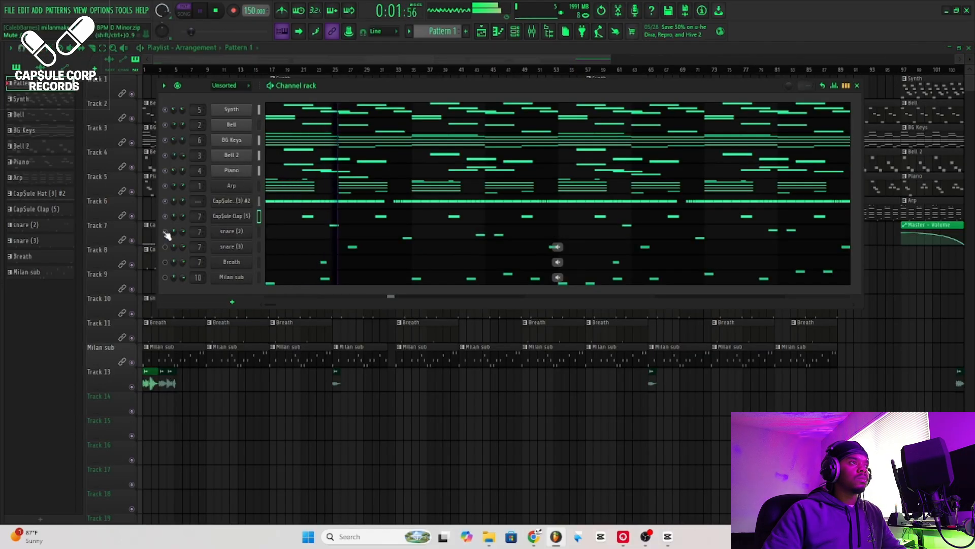
left_click(321, 233)
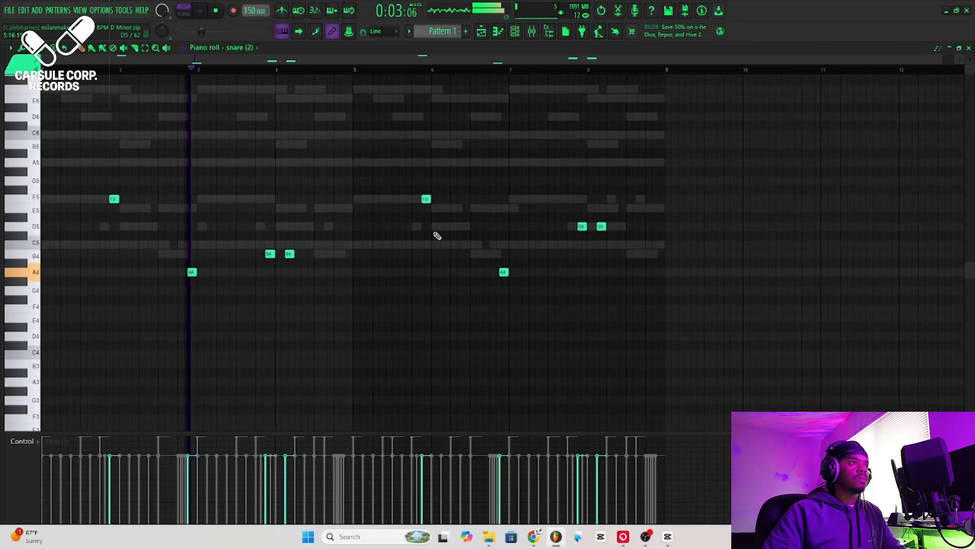
left_click(969, 48)
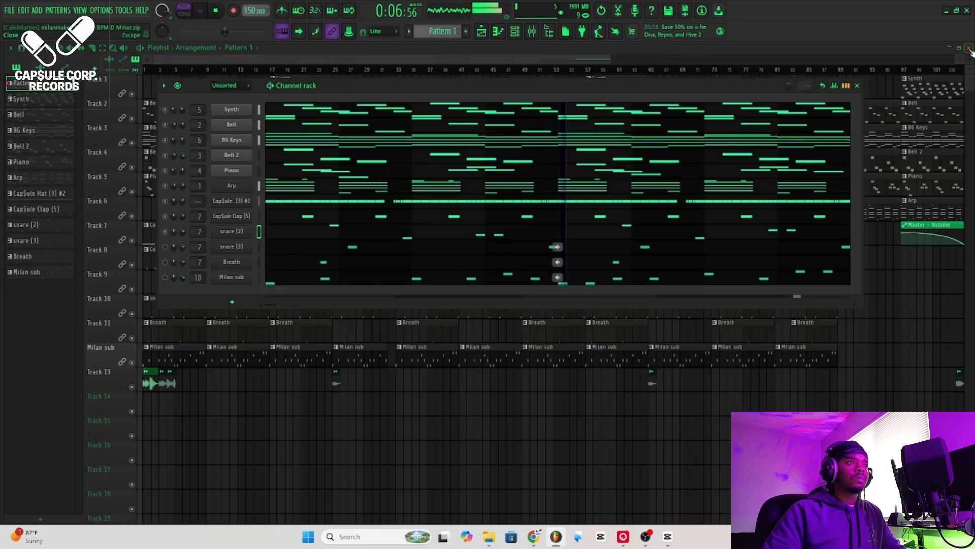
Bring in the snare (3) and Breath channels and show the notes of each in the piano roll
left_click(291, 252)
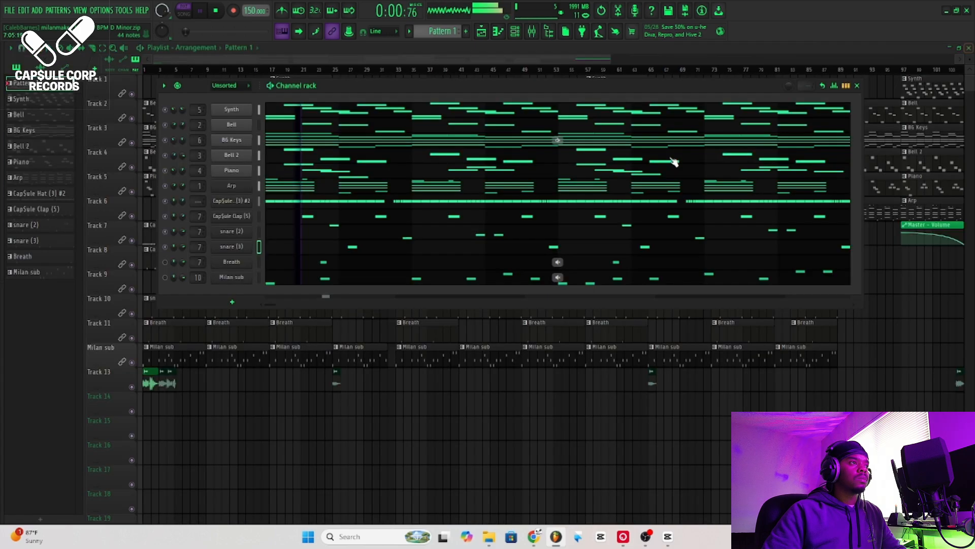
left_click(969, 47)
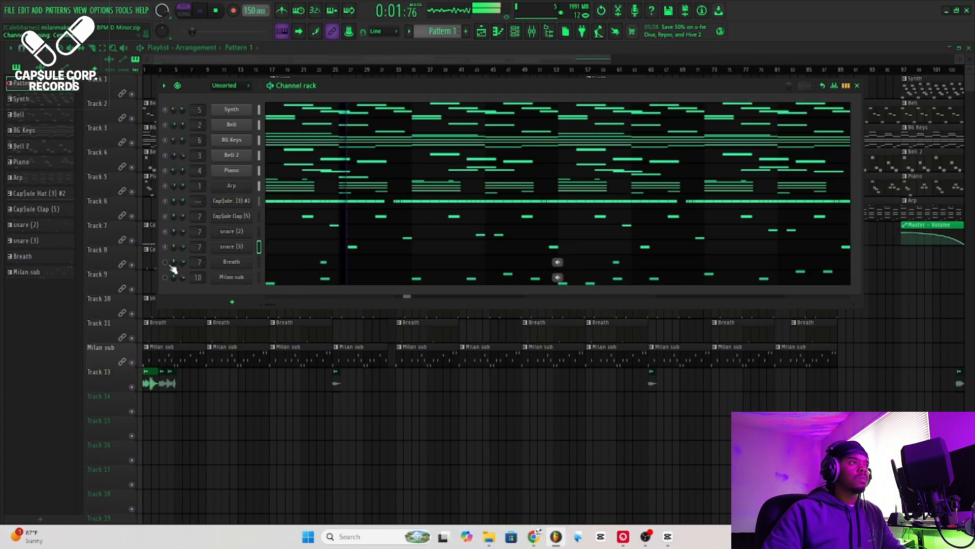
left_click(290, 266)
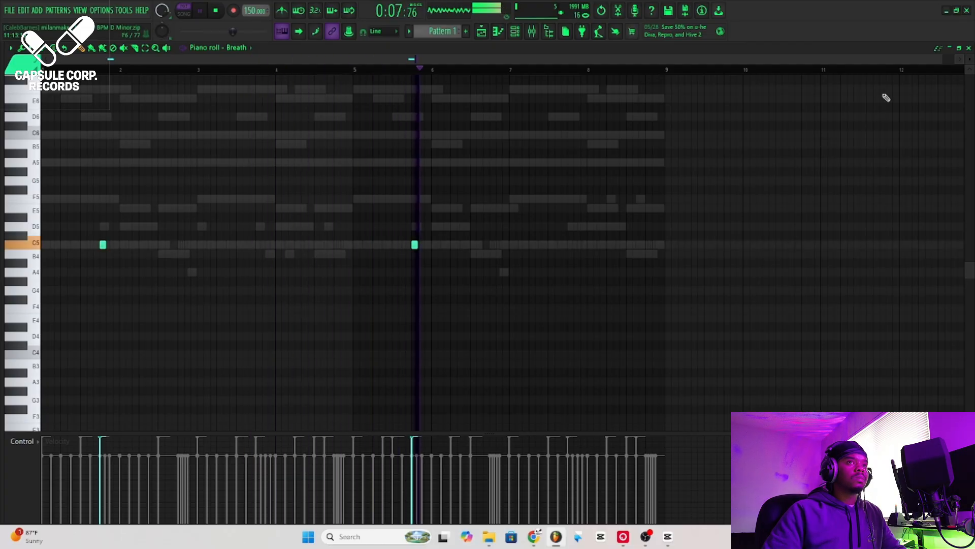
left_click(969, 47)
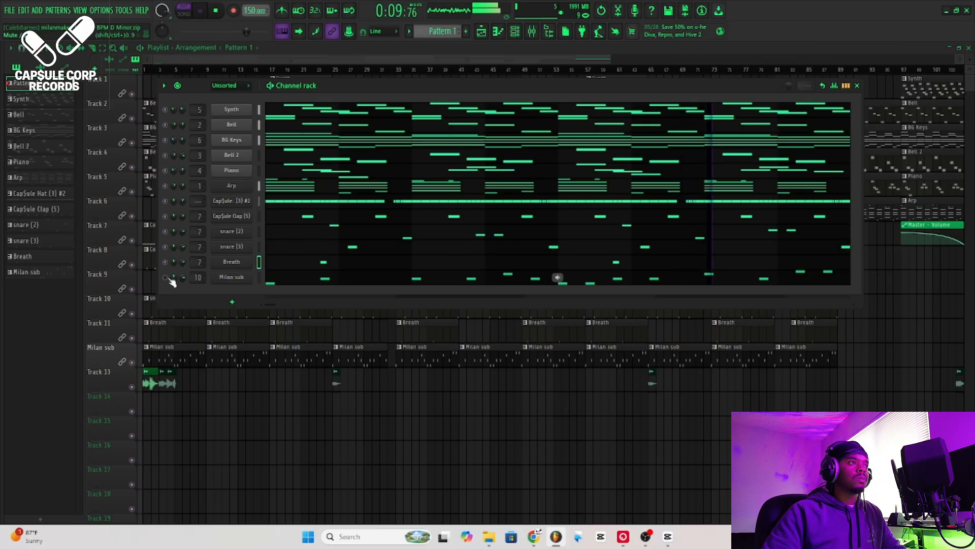
Add the Milan sub channel to the playback, examine its bass notes in the piano roll and show the mixer
left_click(270, 278)
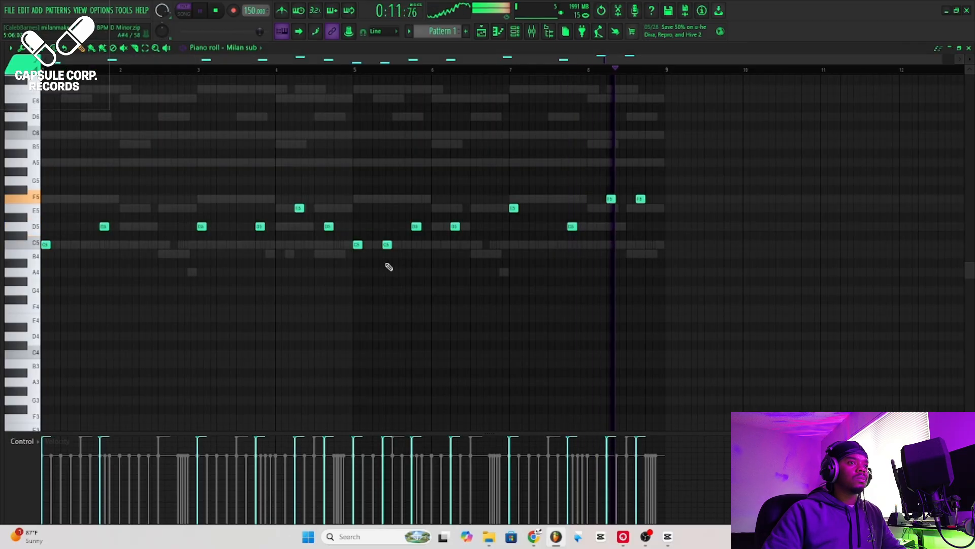
left_click(969, 48)
left_click(468, 275)
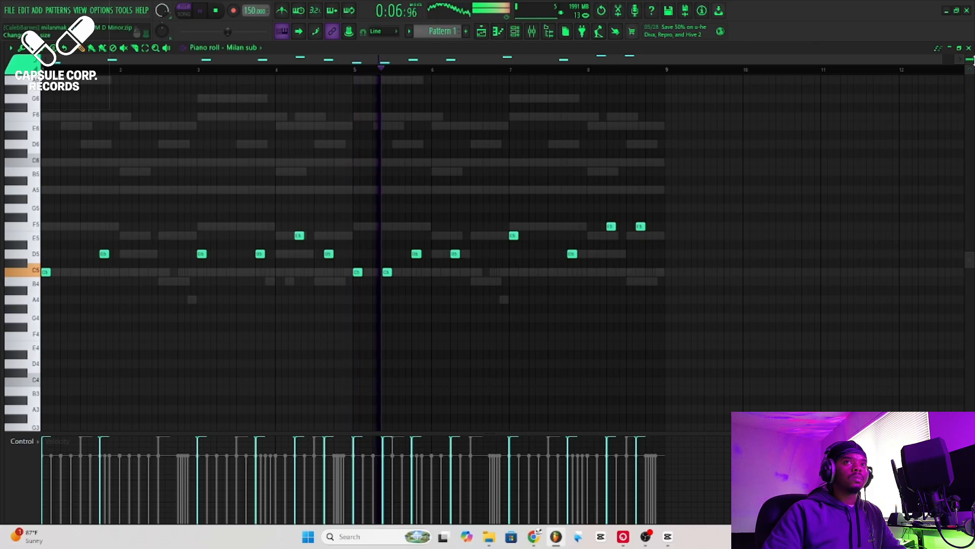
left_click(532, 33)
left_click(533, 33)
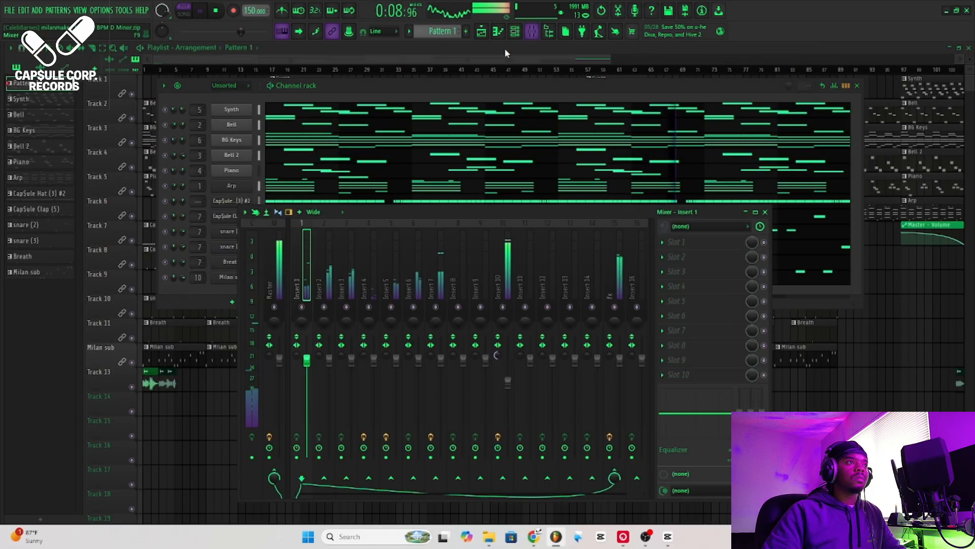
Show the effect slots of the master track and of mixer inserts 1 through 7 in turn
left_click(289, 241)
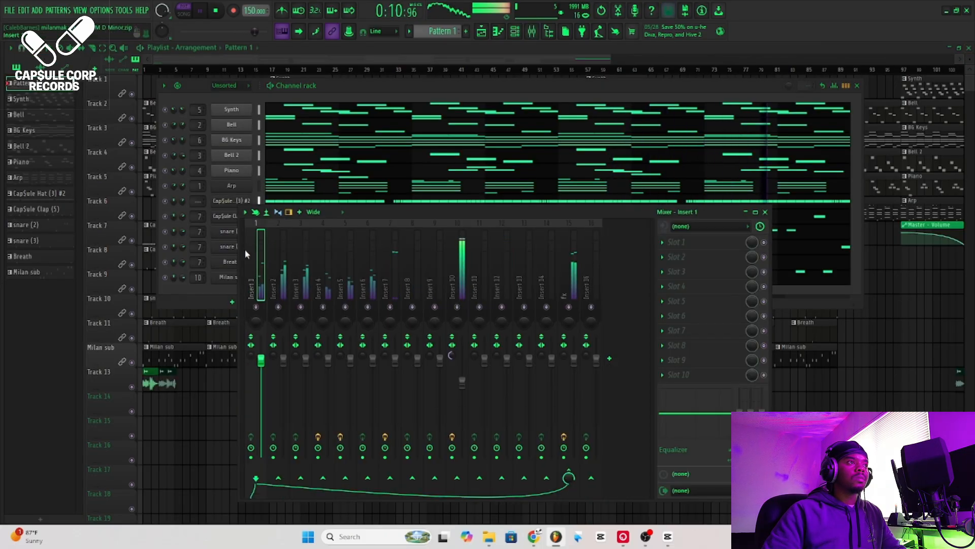
left_click_drag(245, 253, 268, 261)
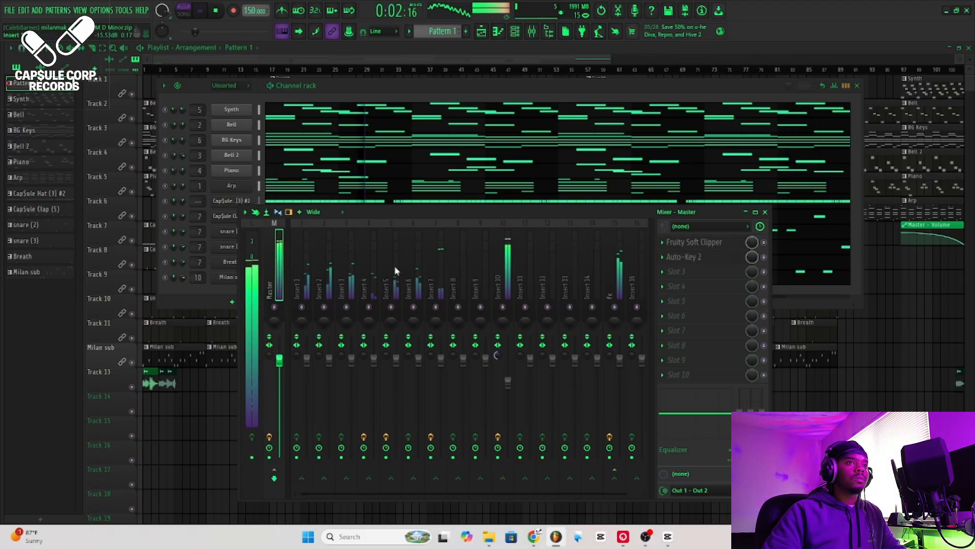
left_click(299, 254)
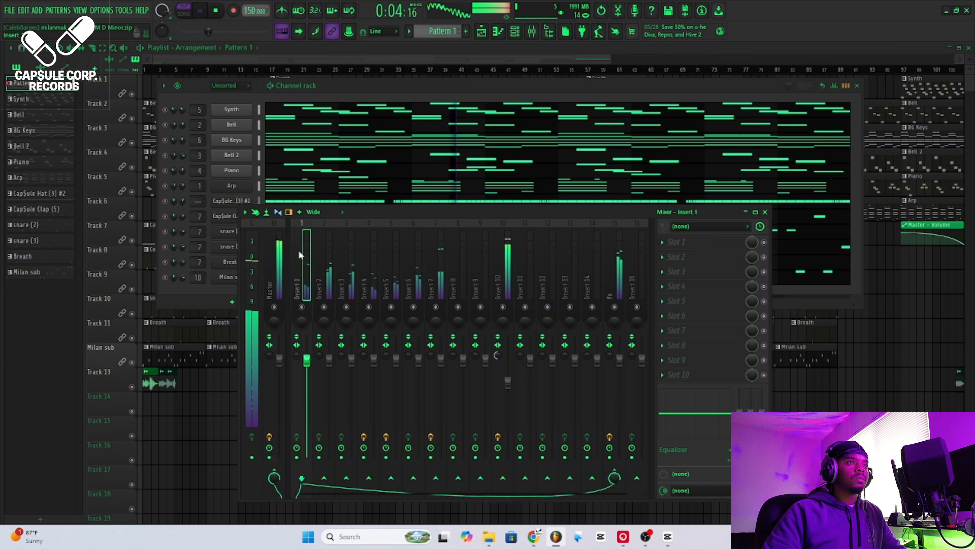
left_click(326, 252)
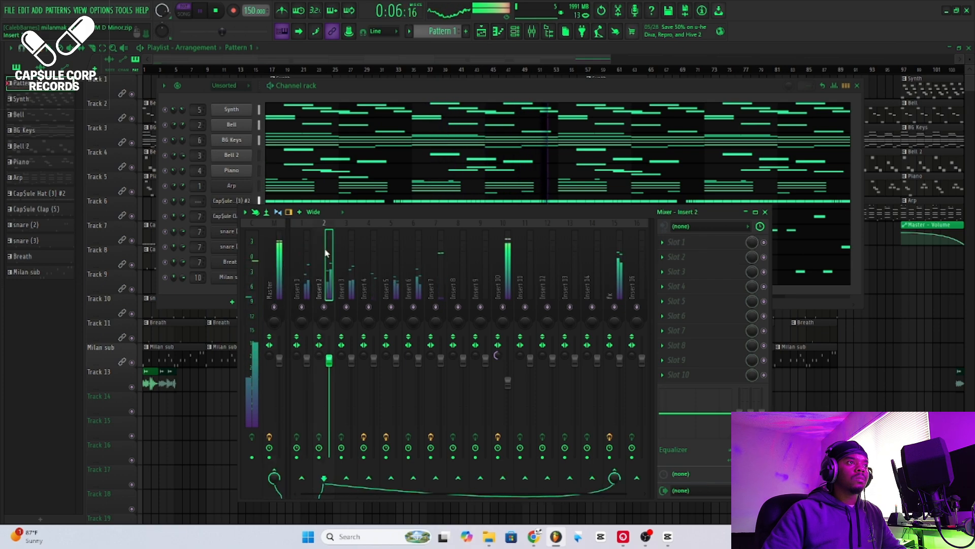
left_click(345, 252)
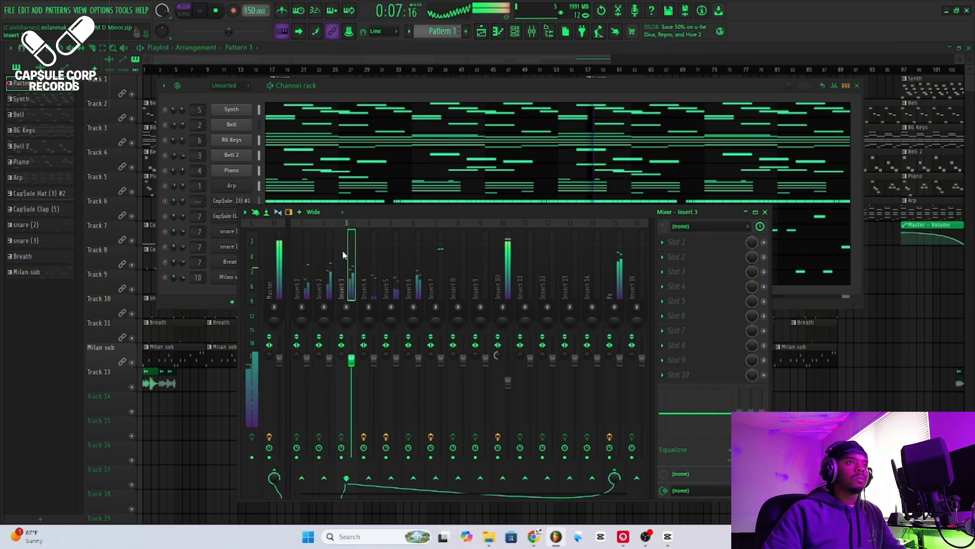
left_click(370, 251)
left_click(391, 252)
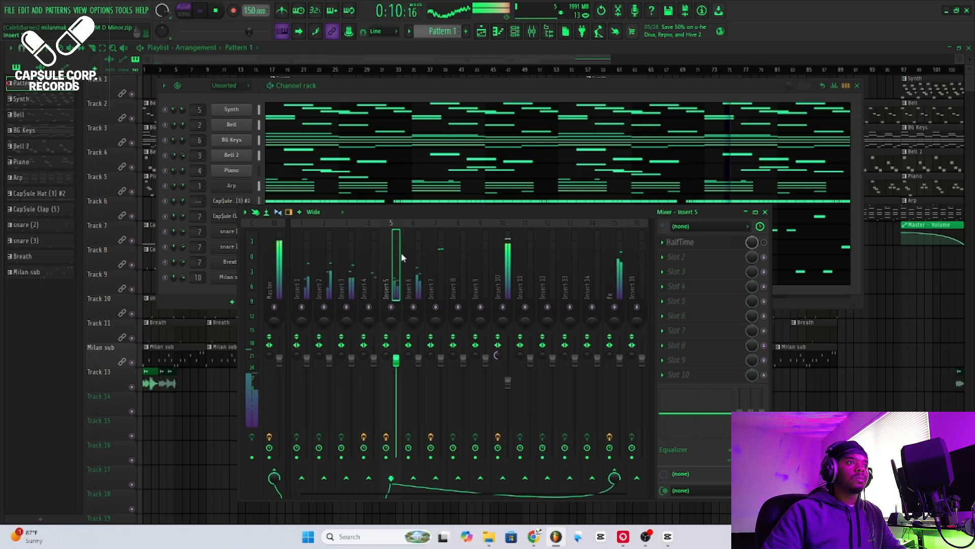
left_click(412, 256)
left_click(440, 261)
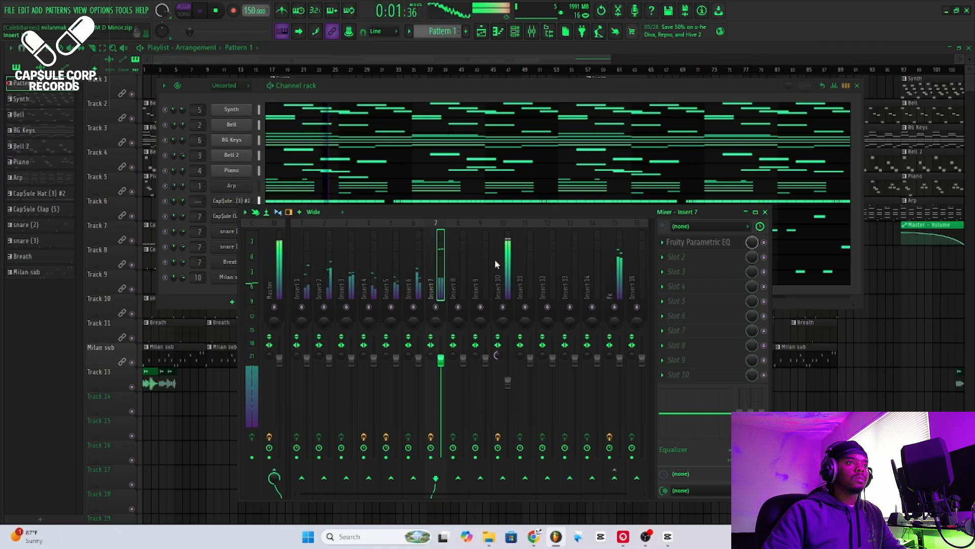
Show the effects on mixer insert 10, inspect its Fruity Parametric EQ 2 curve and close the plugin
left_click(508, 261)
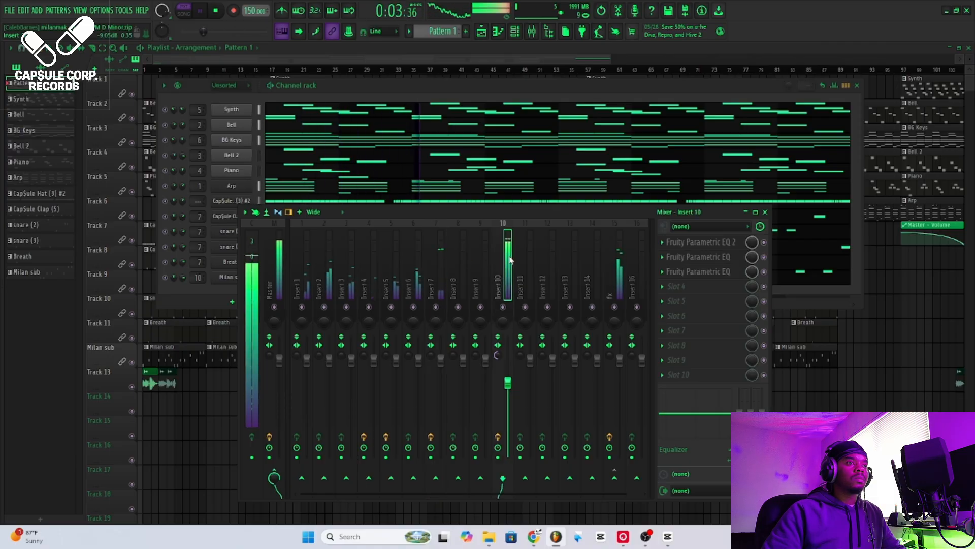
left_click(729, 244)
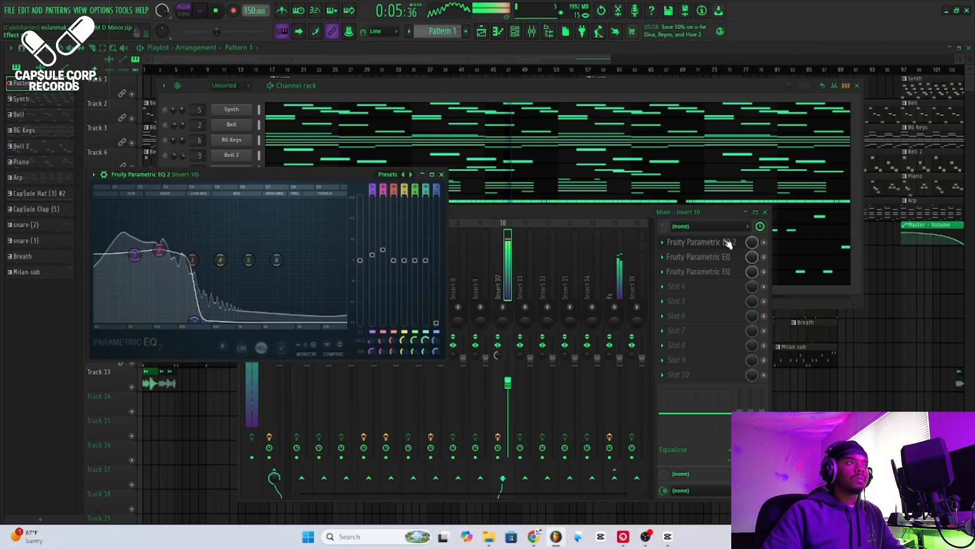
left_click(729, 244)
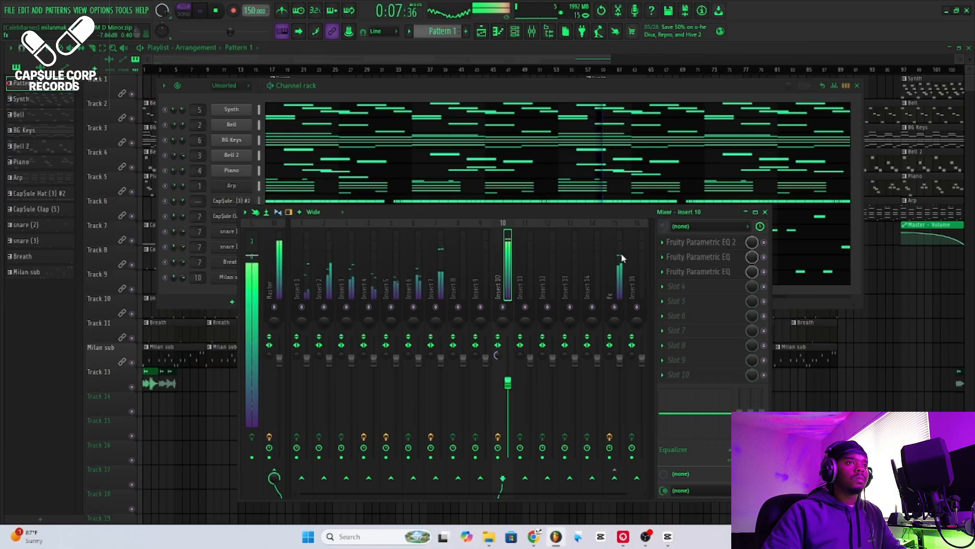
Inspect the effect chain and Fruity Parametric EQ 2 curve on the fx mixer track, then close the plugin and the mixer
left_click(622, 258)
left_click(709, 246)
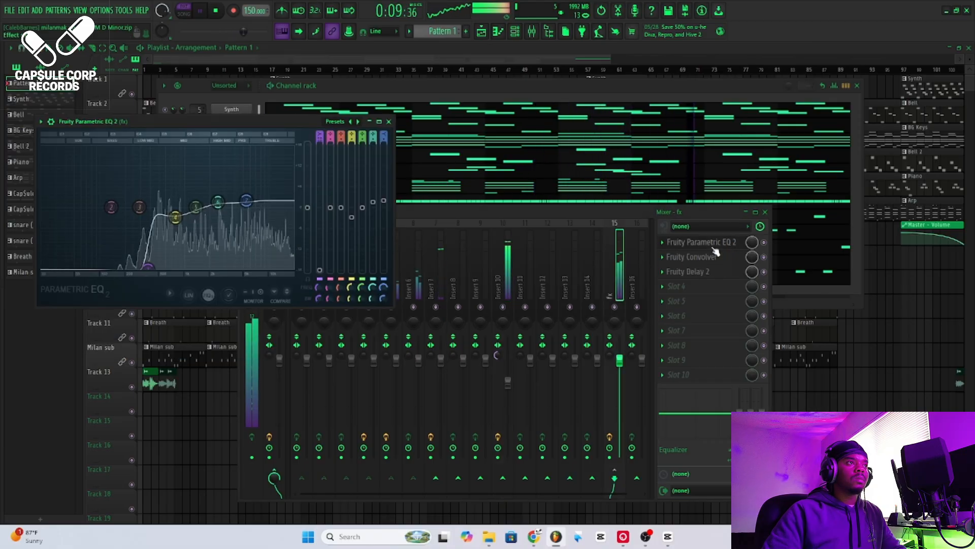
left_click(714, 249)
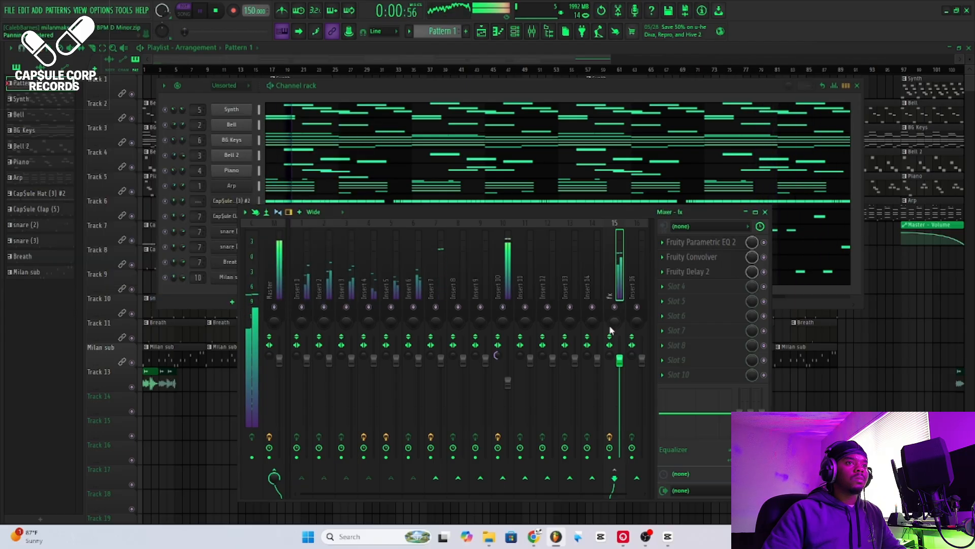
left_click(765, 213)
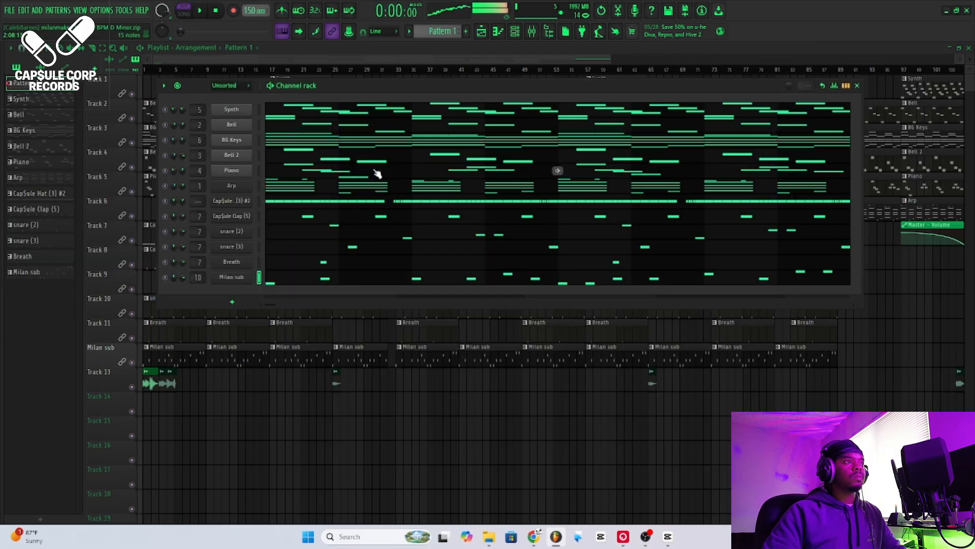